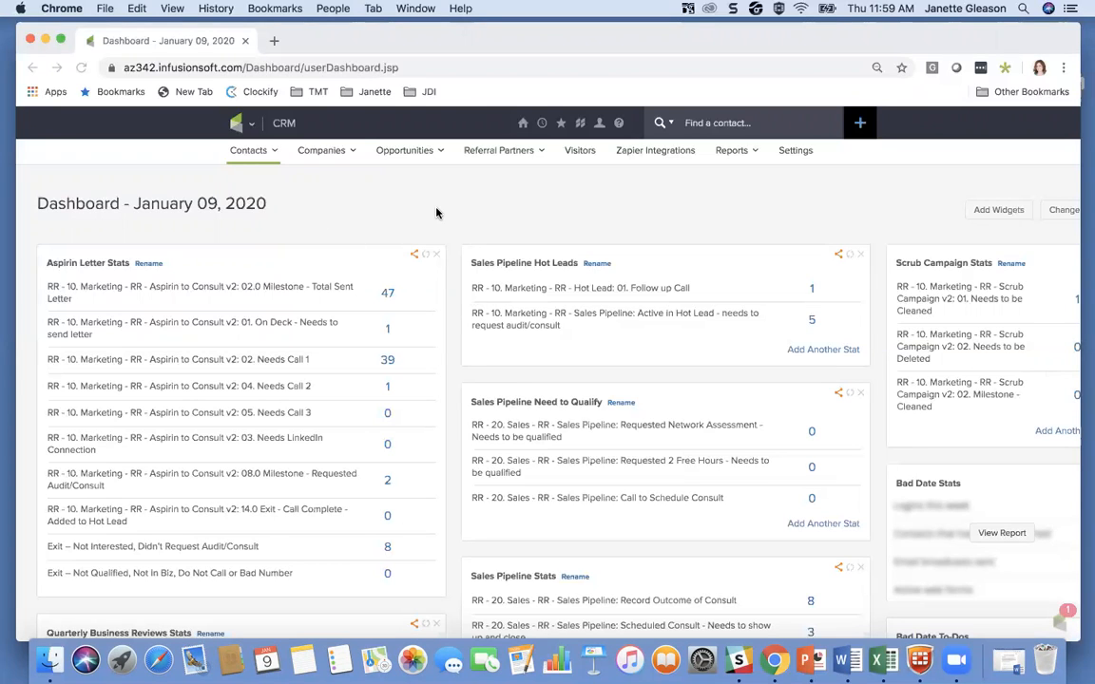
Step: Switch to the "Saved Searches and Widgets" Word document, review its widget tag names and saved-search instructions, and minimize it
{"action": "left_click", "coordinate": [1009, 660]}
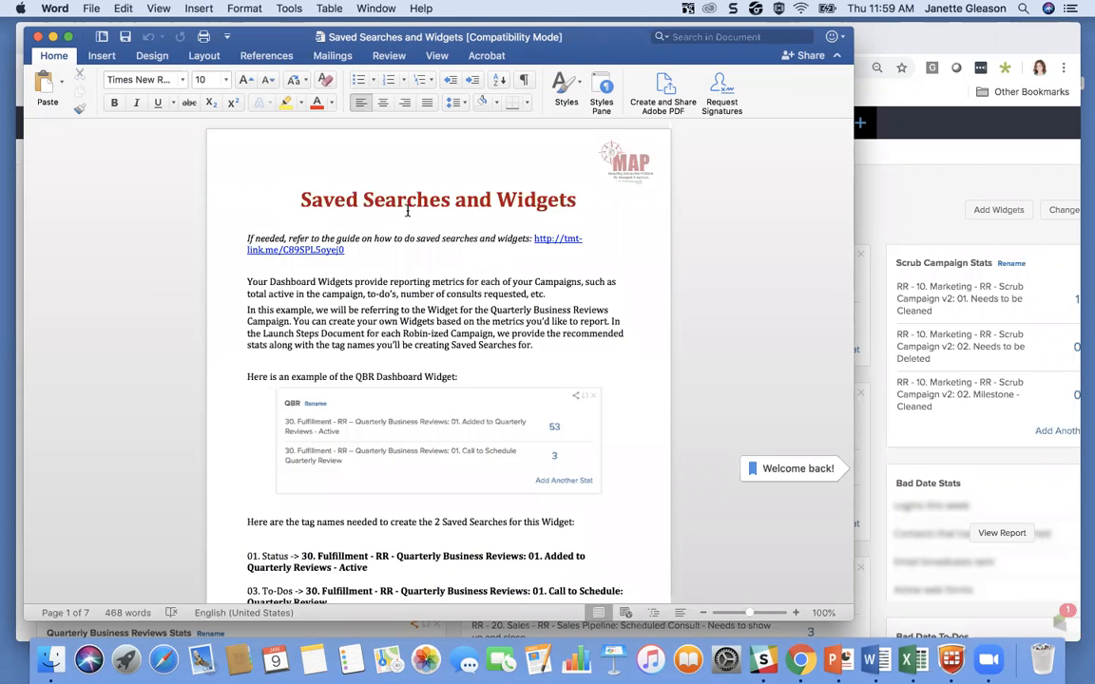
{"action": "scroll", "coordinate": [427, 403], "scroll_direction": "down", "scroll_amount": 10}
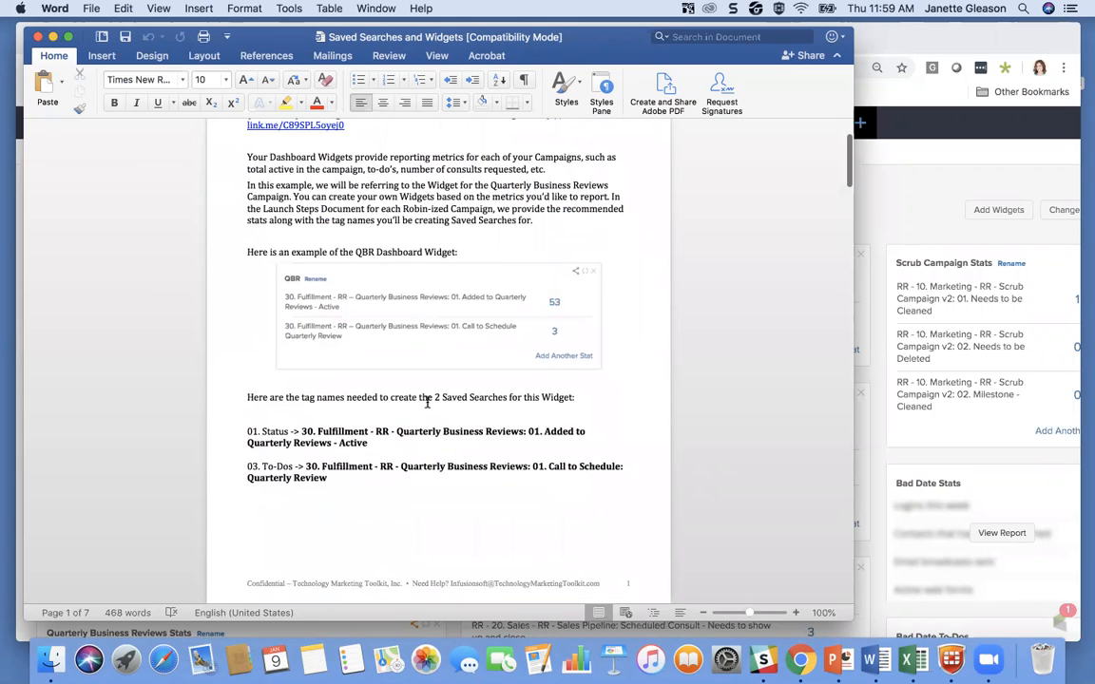
{"action": "scroll", "coordinate": [427, 402], "scroll_direction": "down", "scroll_amount": 8}
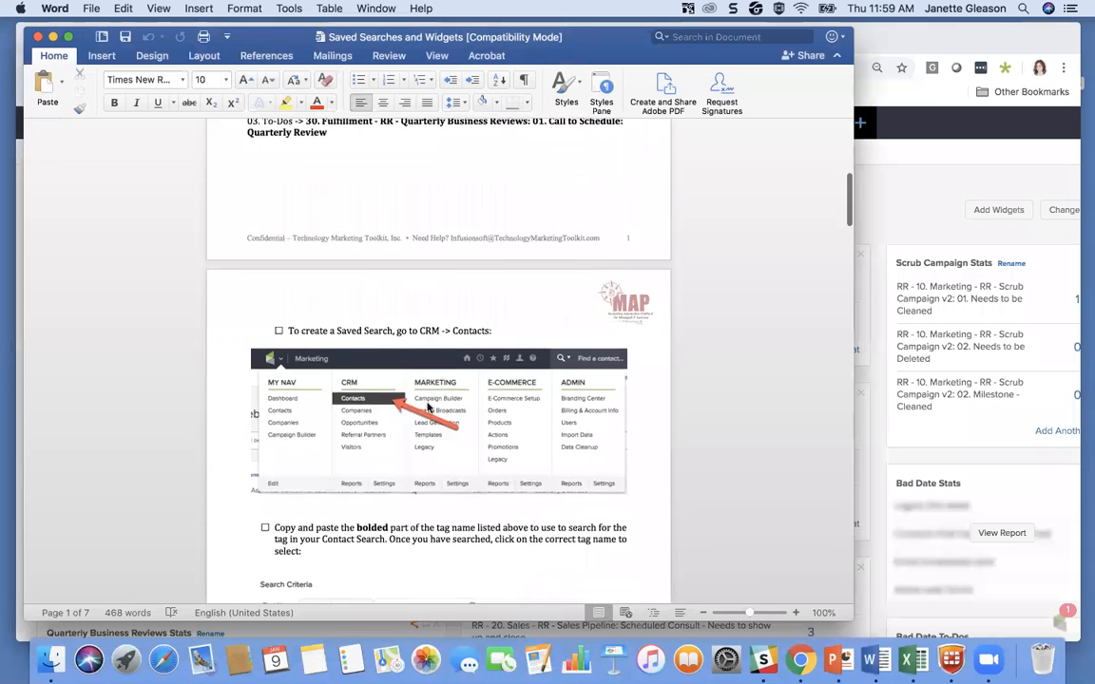
{"action": "scroll", "coordinate": [427, 394], "scroll_direction": "up", "scroll_amount": 11}
{"action": "scroll", "coordinate": [427, 393], "scroll_direction": "up", "scroll_amount": 1}
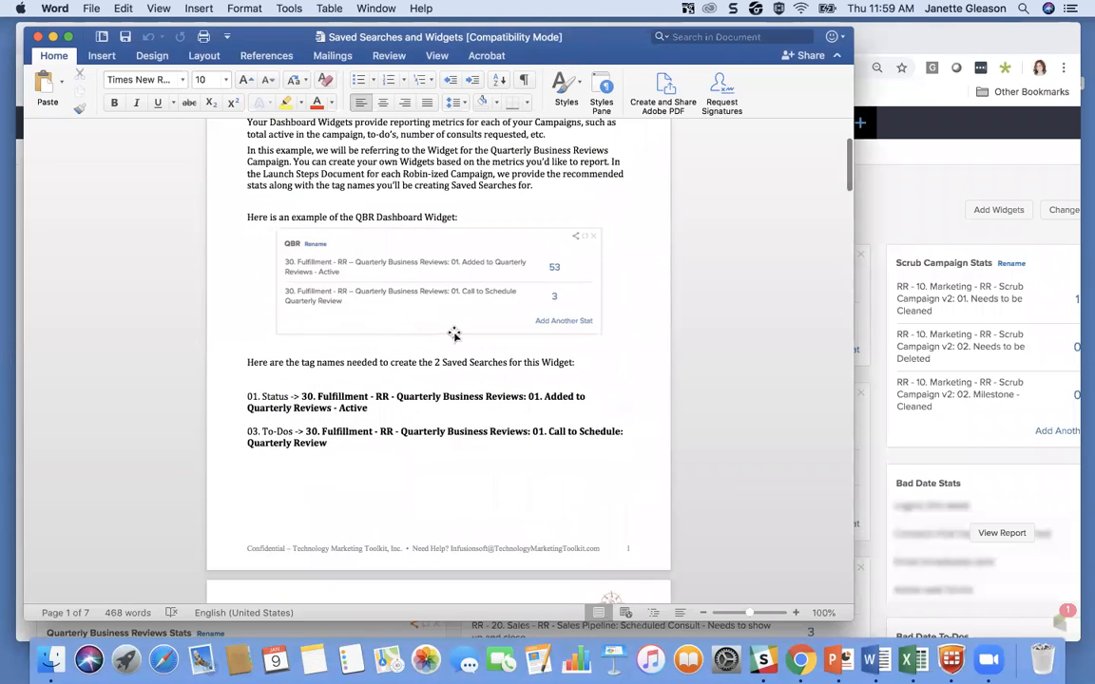
{"action": "scroll", "coordinate": [379, 460], "scroll_direction": "down", "scroll_amount": 15}
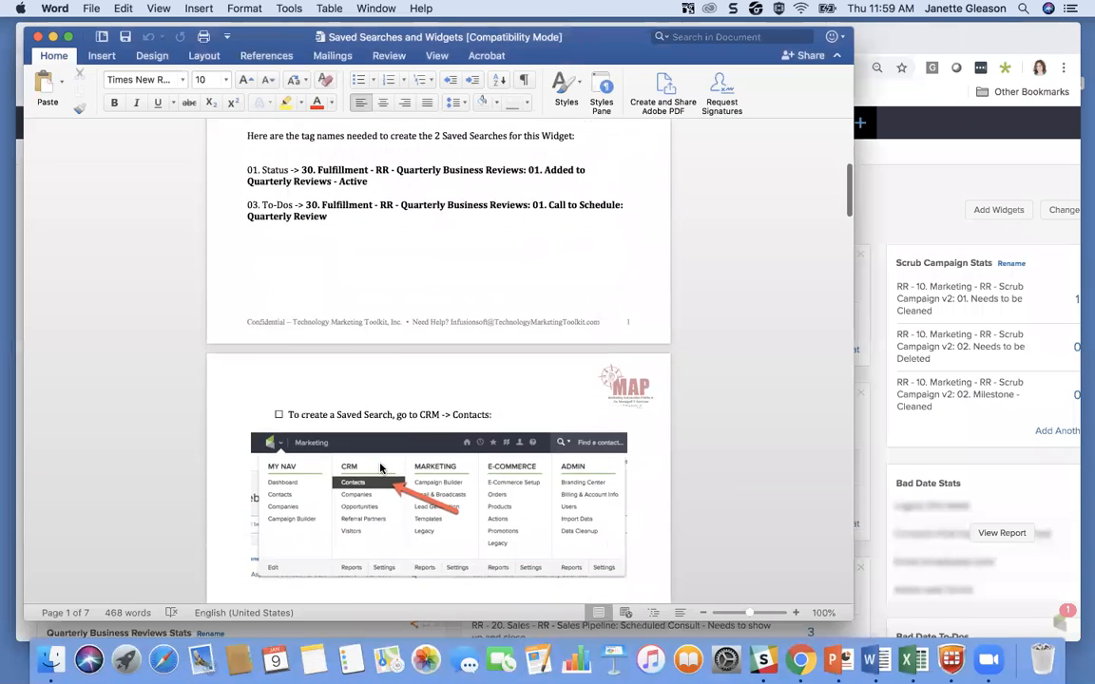
{"action": "scroll", "coordinate": [379, 463], "scroll_direction": "down", "scroll_amount": 4}
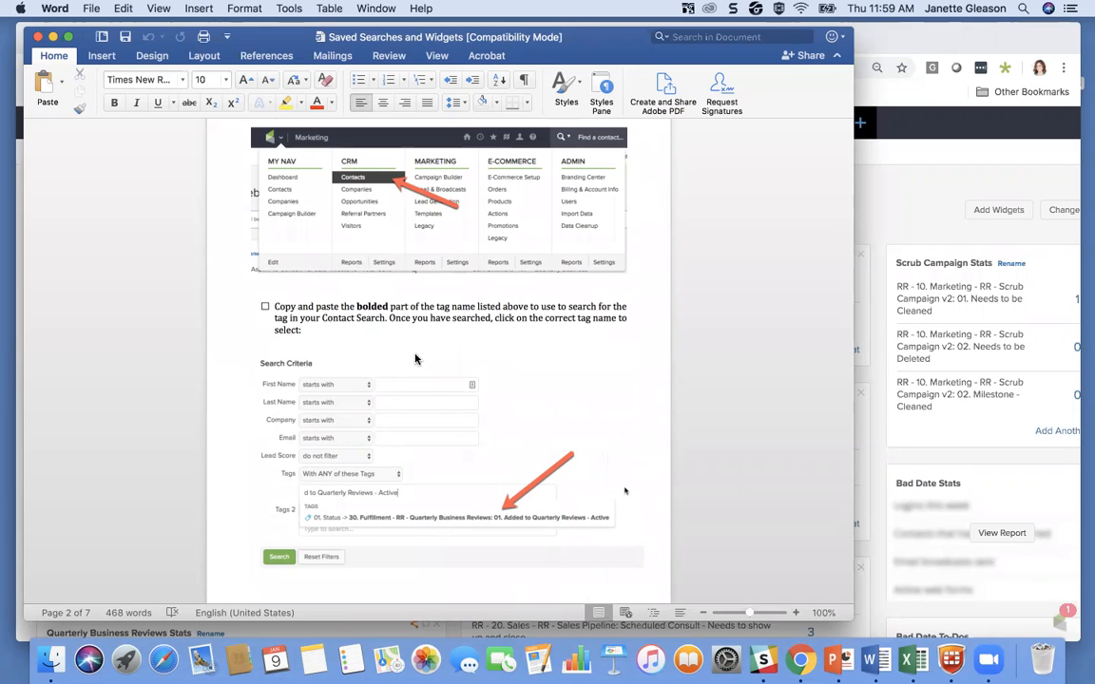
{"action": "scroll", "coordinate": [415, 357], "scroll_direction": "down", "scroll_amount": 6}
{"action": "scroll", "coordinate": [416, 359], "scroll_direction": "up", "scroll_amount": 15}
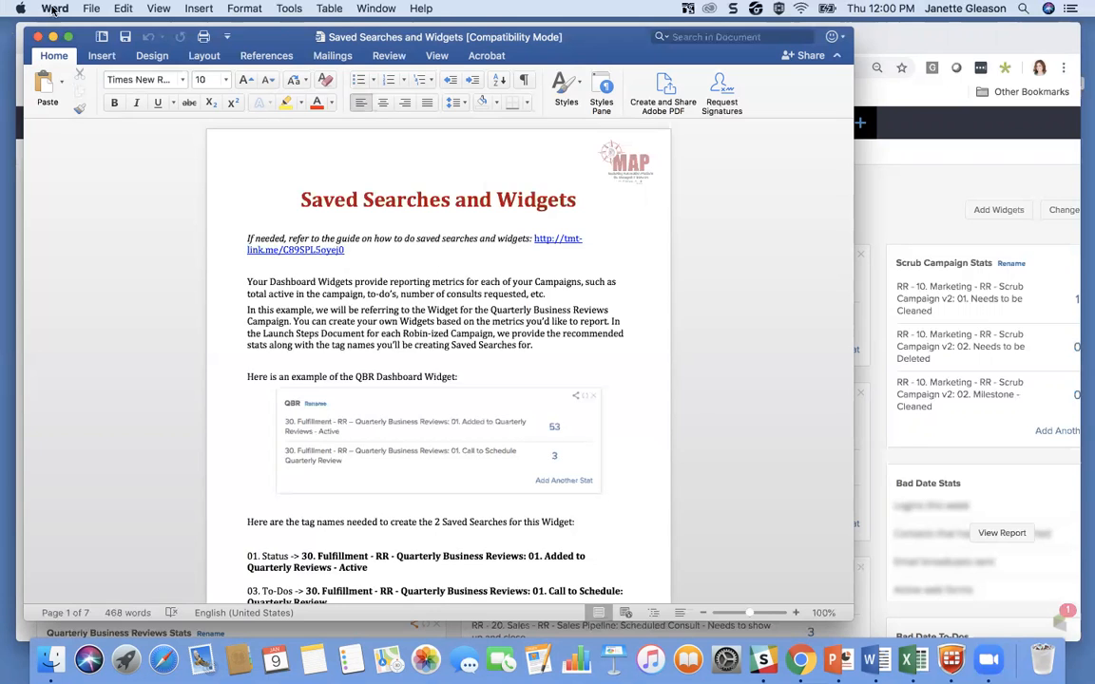
{"action": "left_click", "coordinate": [52, 36]}
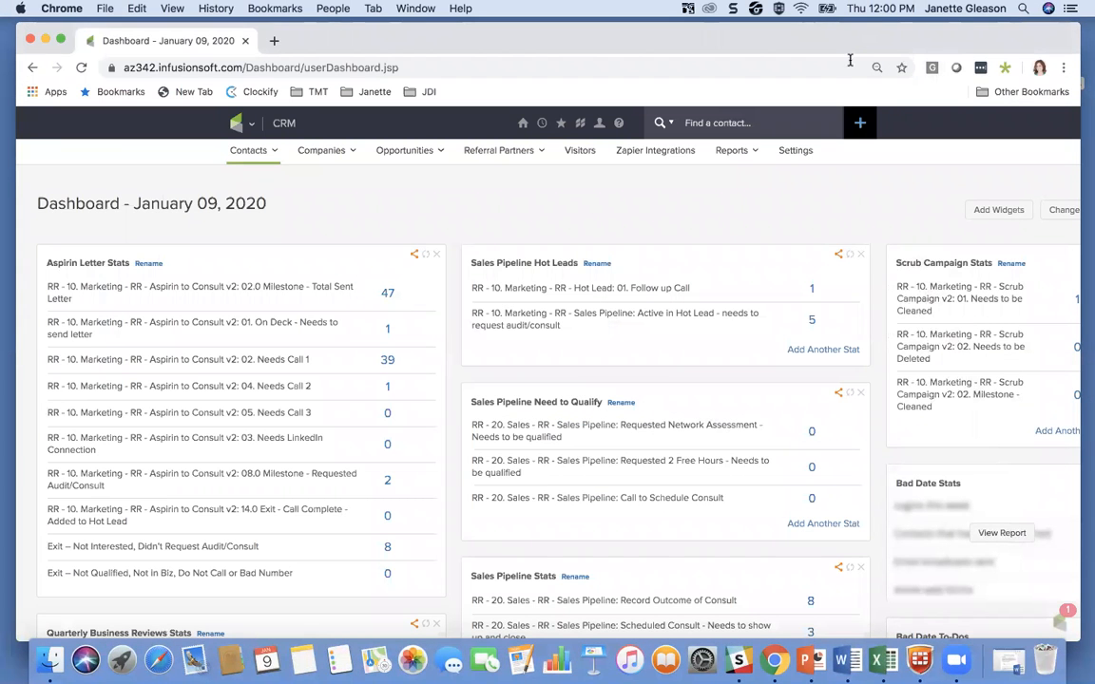
Step: Go to the CRM contacts search and find all contacts whose Person Type contains Customer
{"action": "mouse_move", "coordinate": [240, 136]}
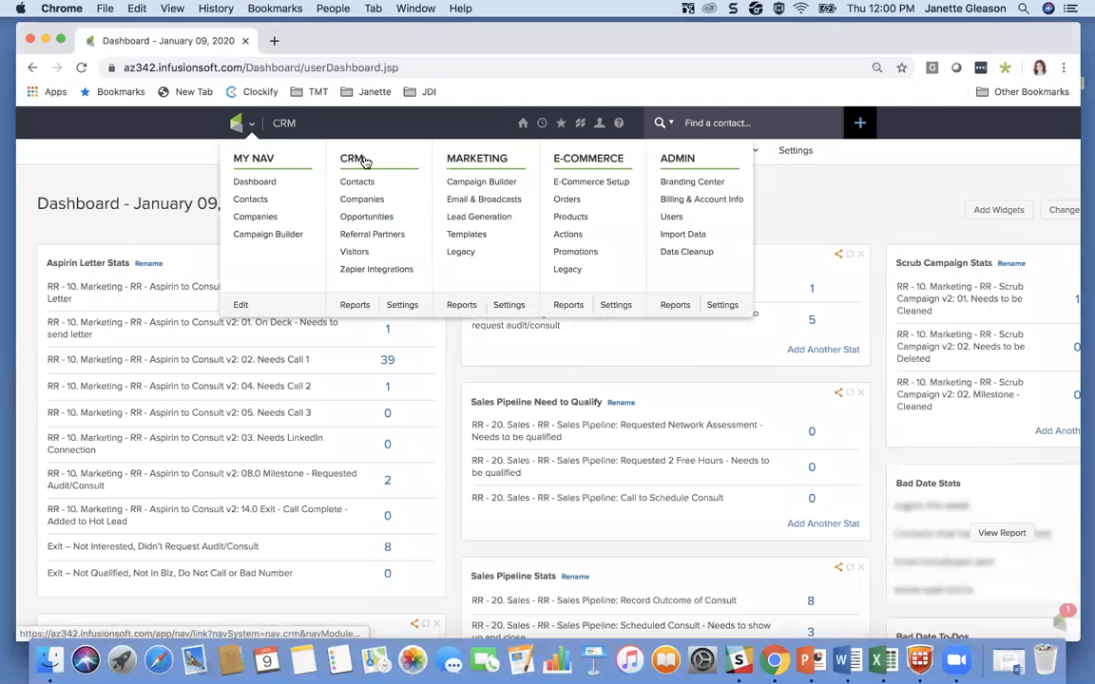
{"action": "left_click", "coordinate": [358, 184]}
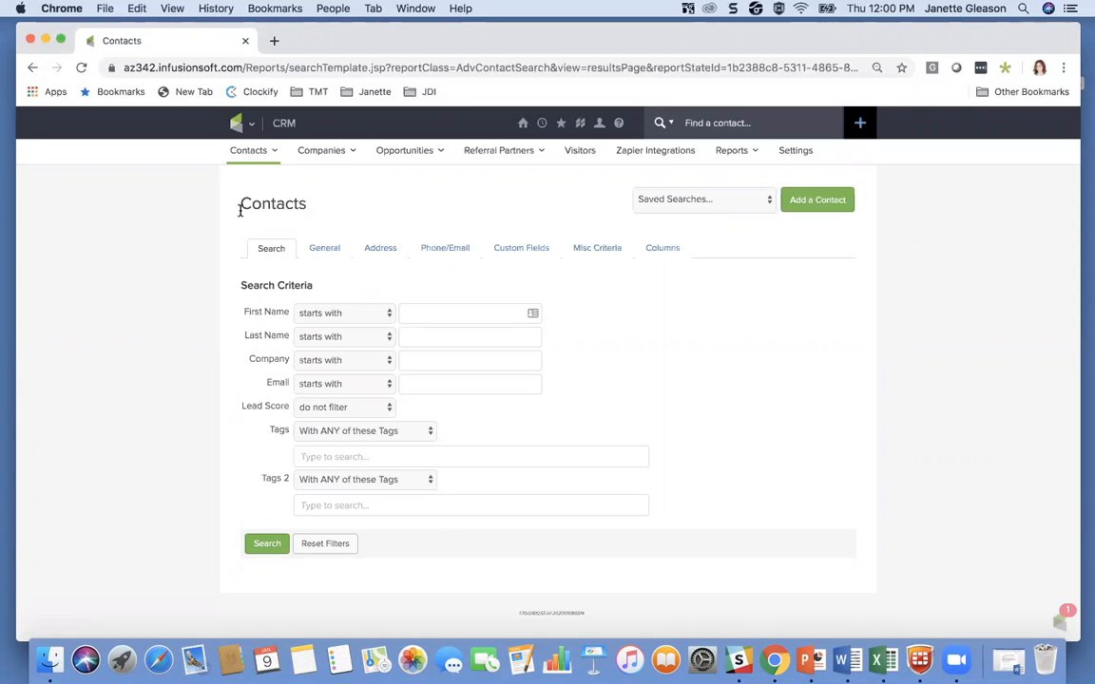
{"action": "left_click", "coordinate": [329, 252]}
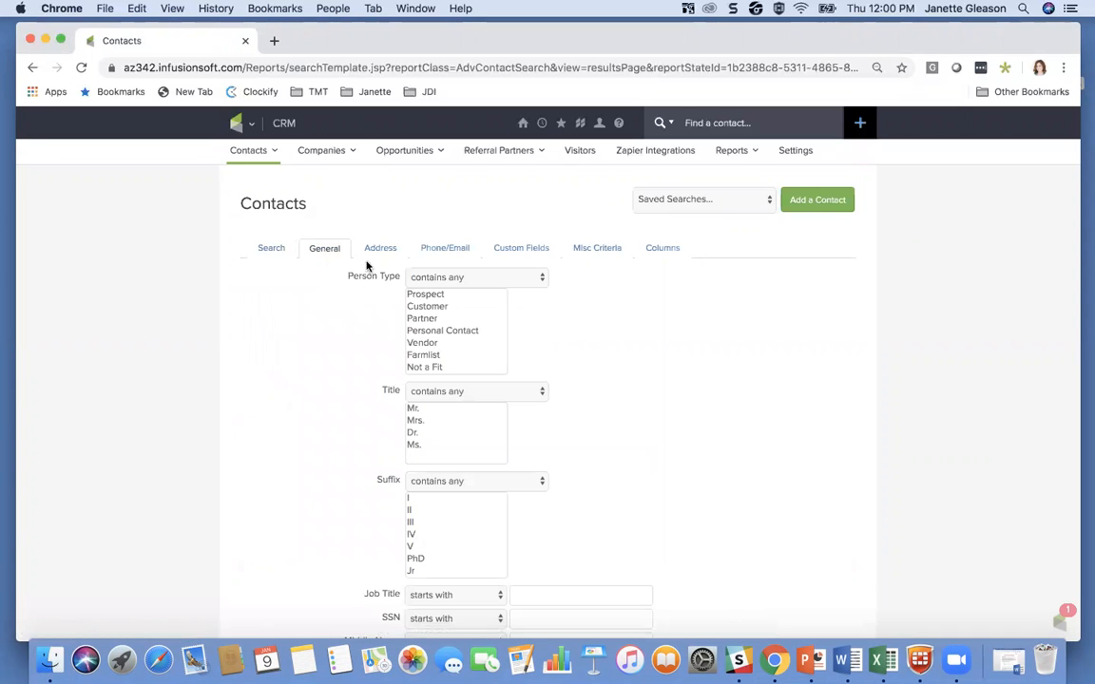
{"action": "left_click", "coordinate": [433, 308]}
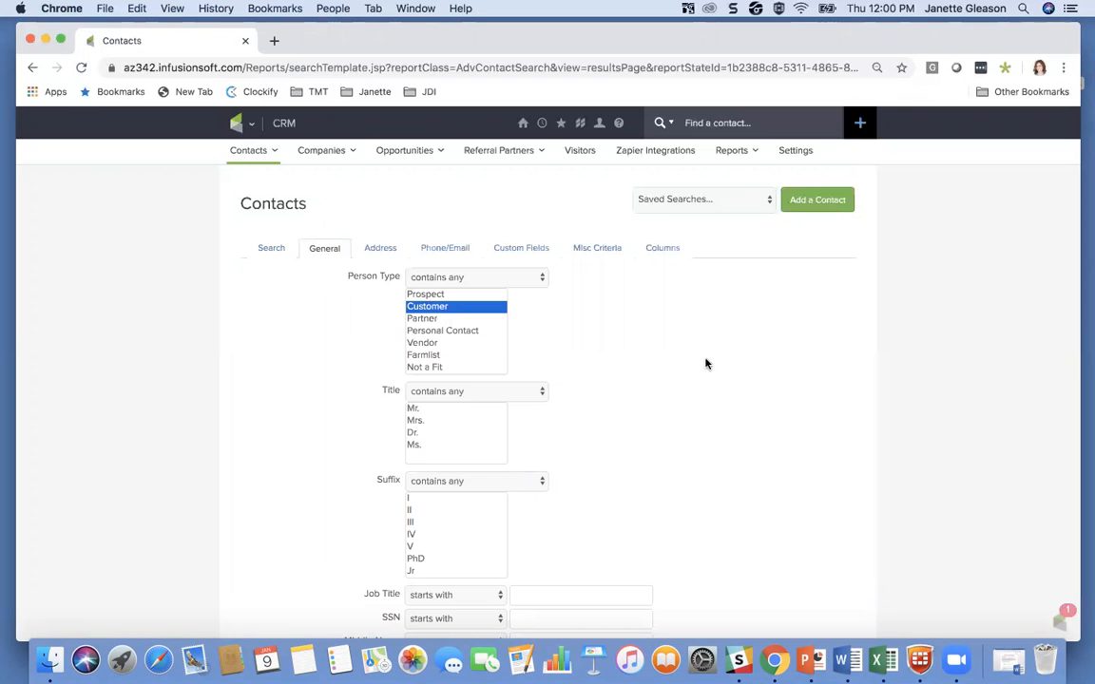
{"action": "scroll", "coordinate": [724, 378], "scroll_direction": "down", "scroll_amount": 8}
{"action": "left_click", "coordinate": [269, 568]}
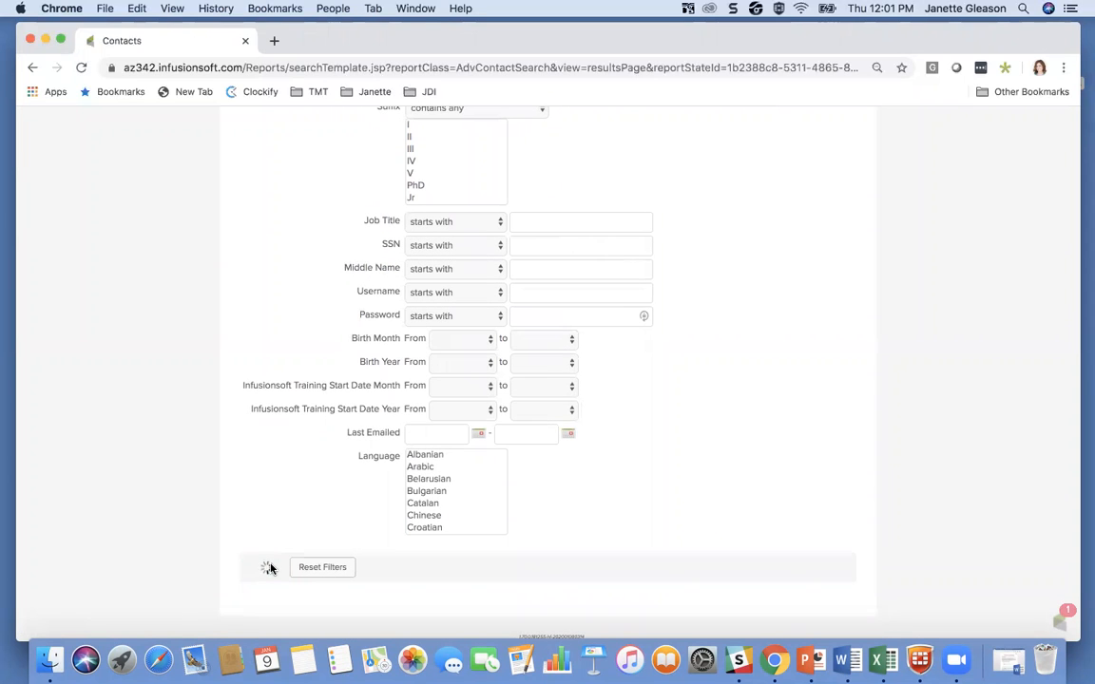
Step: Save the customer search as "Current Customers (TEST)" and share it with Everyone
{"action": "mouse_move", "coordinate": [354, 457]}
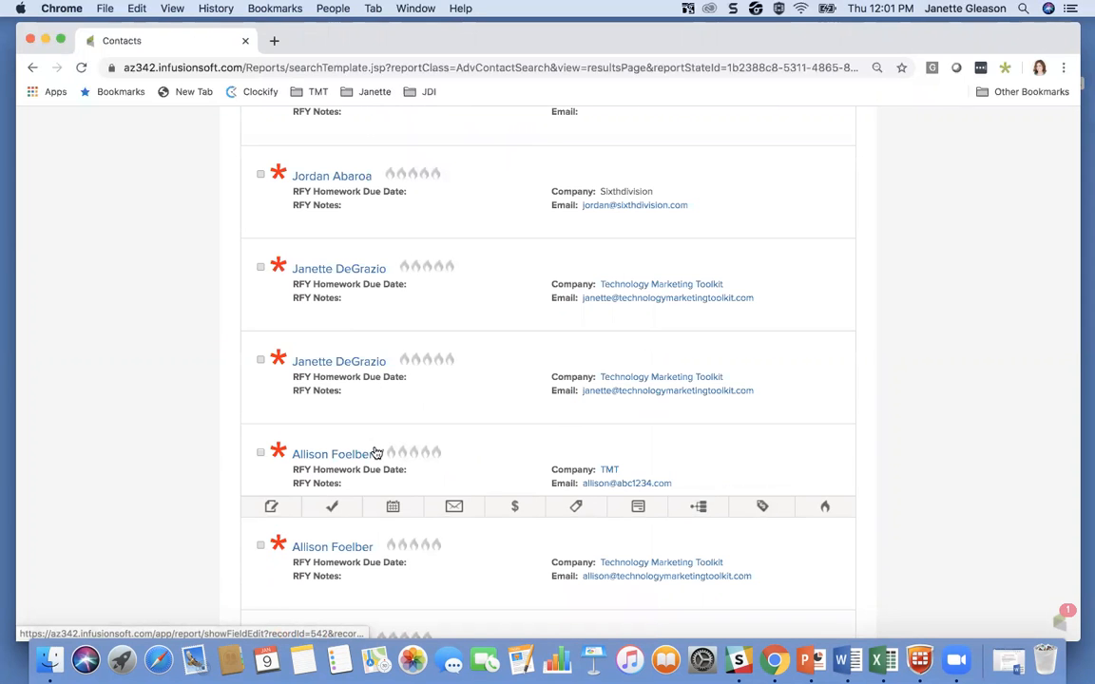
{"action": "scroll", "coordinate": [375, 454], "scroll_direction": "up", "scroll_amount": 5}
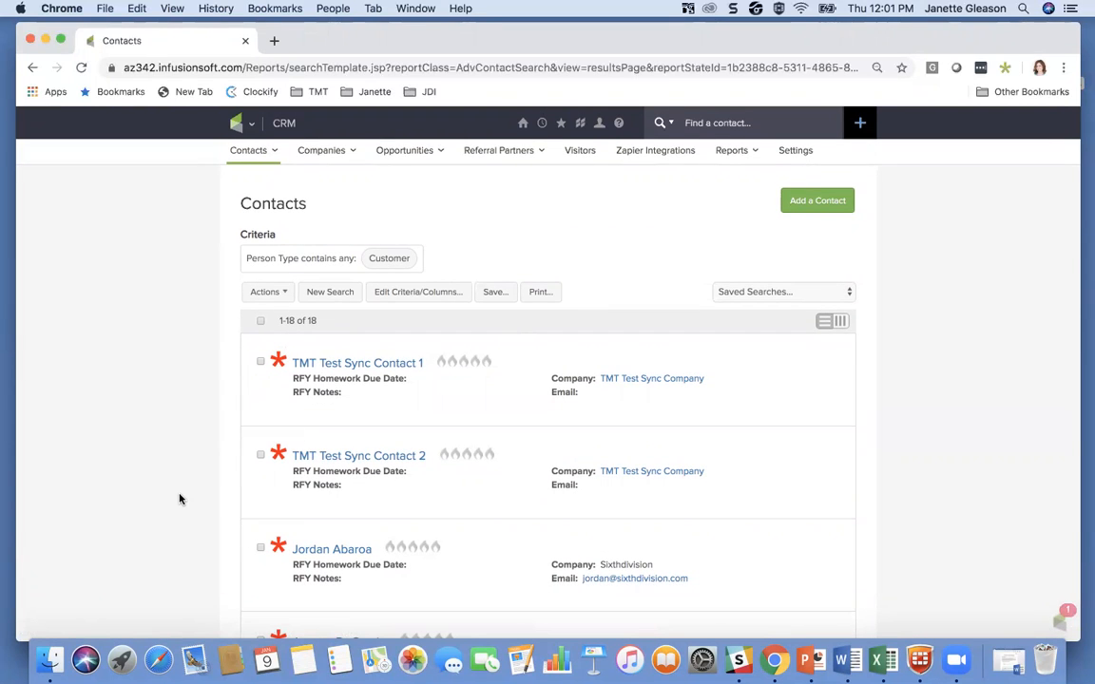
{"action": "left_click", "coordinate": [495, 293]}
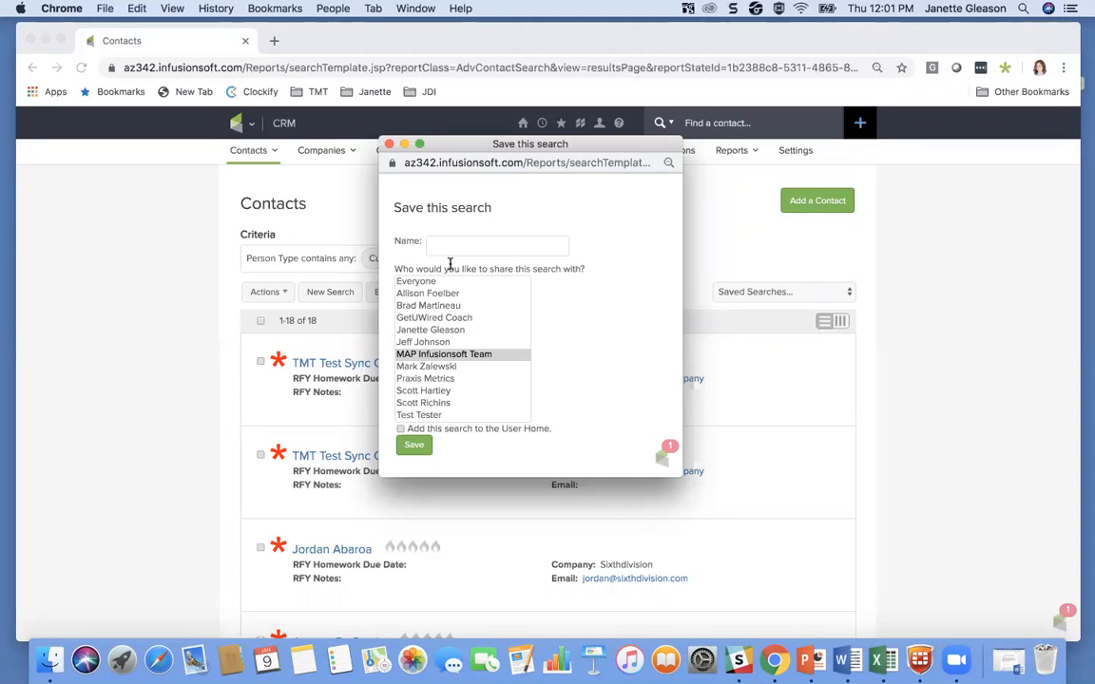
{"action": "left_click", "coordinate": [435, 242]}
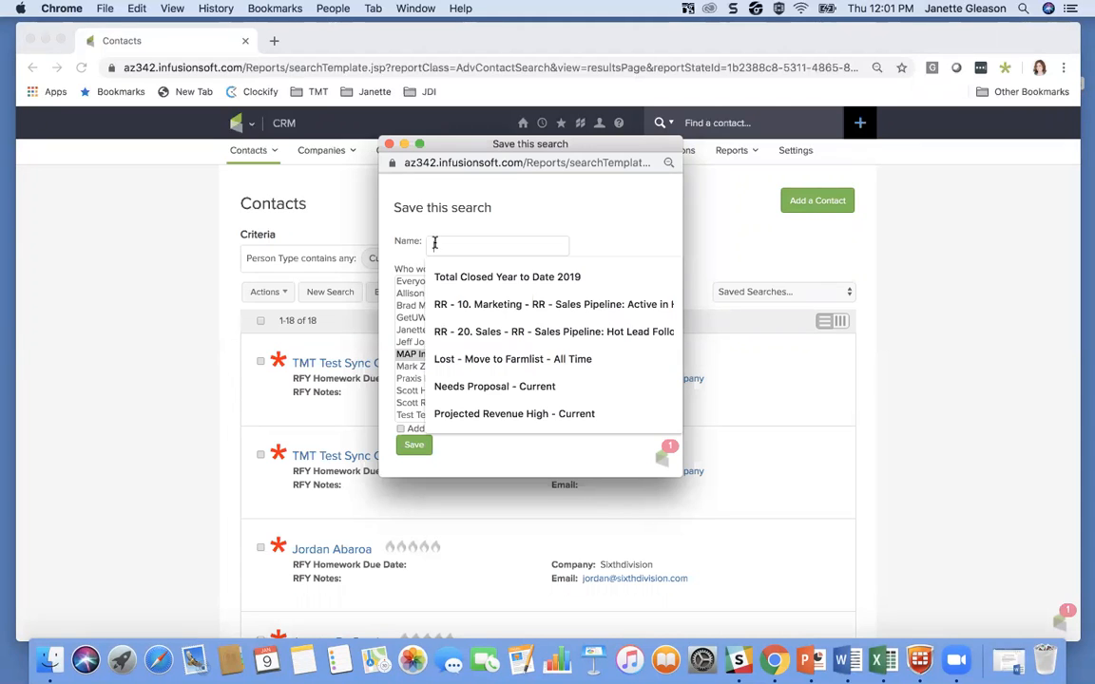
{"action": "type", "text": "Current Customers (TEST"}
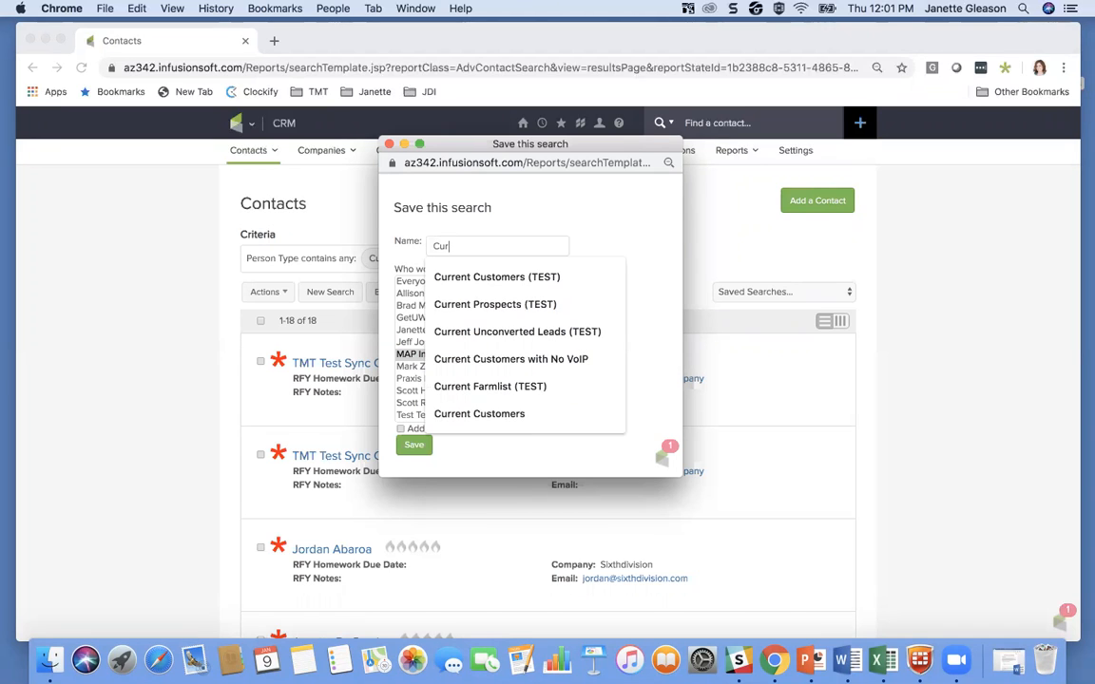
{"action": "left_click", "coordinate": [491, 278]}
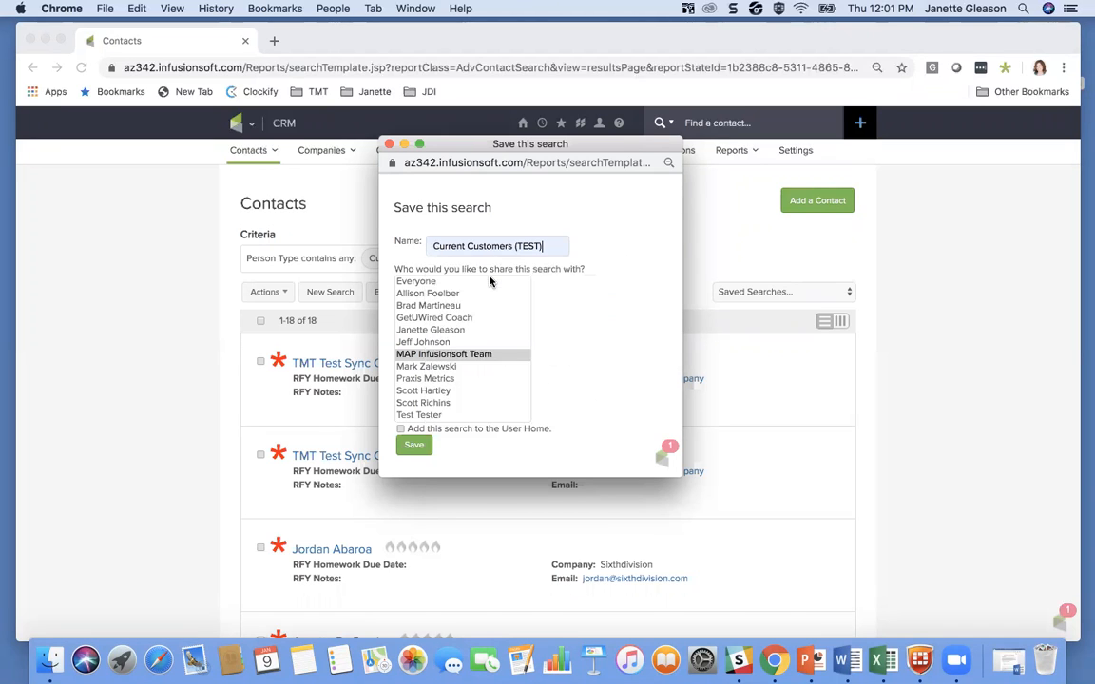
{"action": "left_click", "coordinate": [422, 283]}
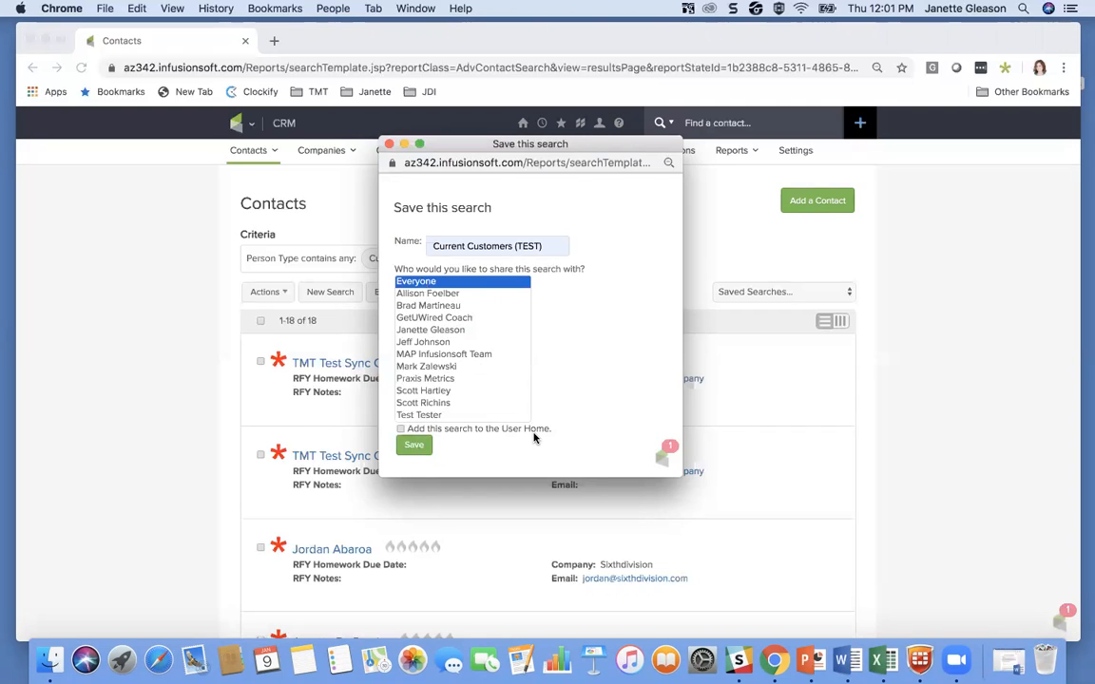
{"action": "left_click", "coordinate": [415, 446]}
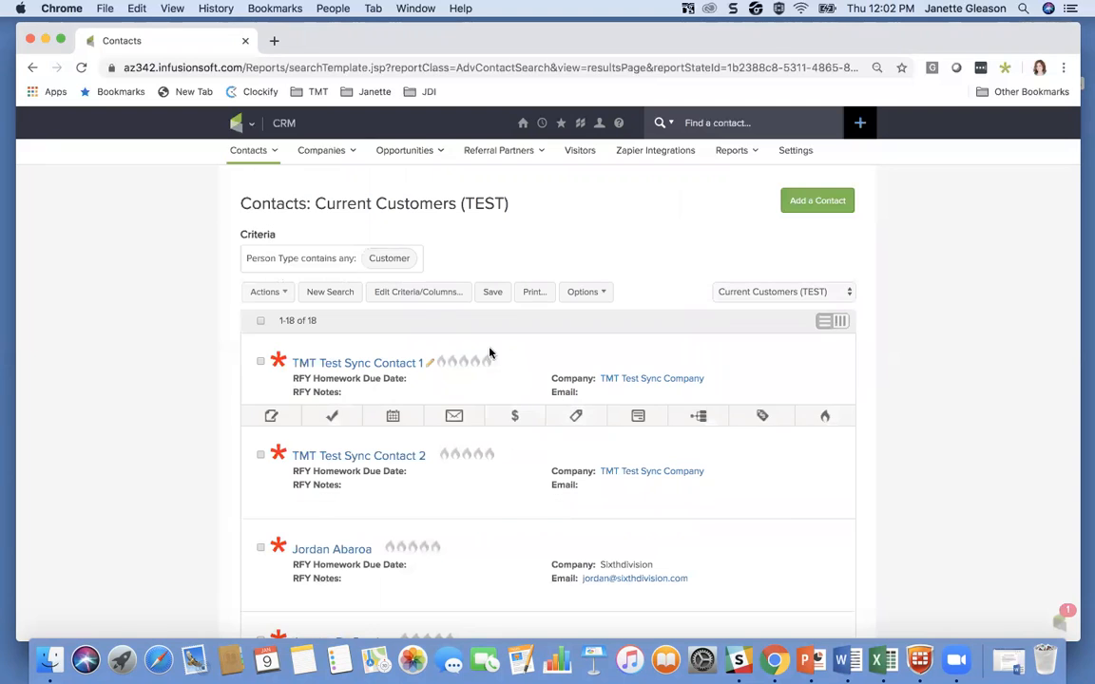
Step: Look through the list of saved contact searches for the "Current Customers (TEST)" entry without switching searches
{"action": "left_click", "coordinate": [765, 296]}
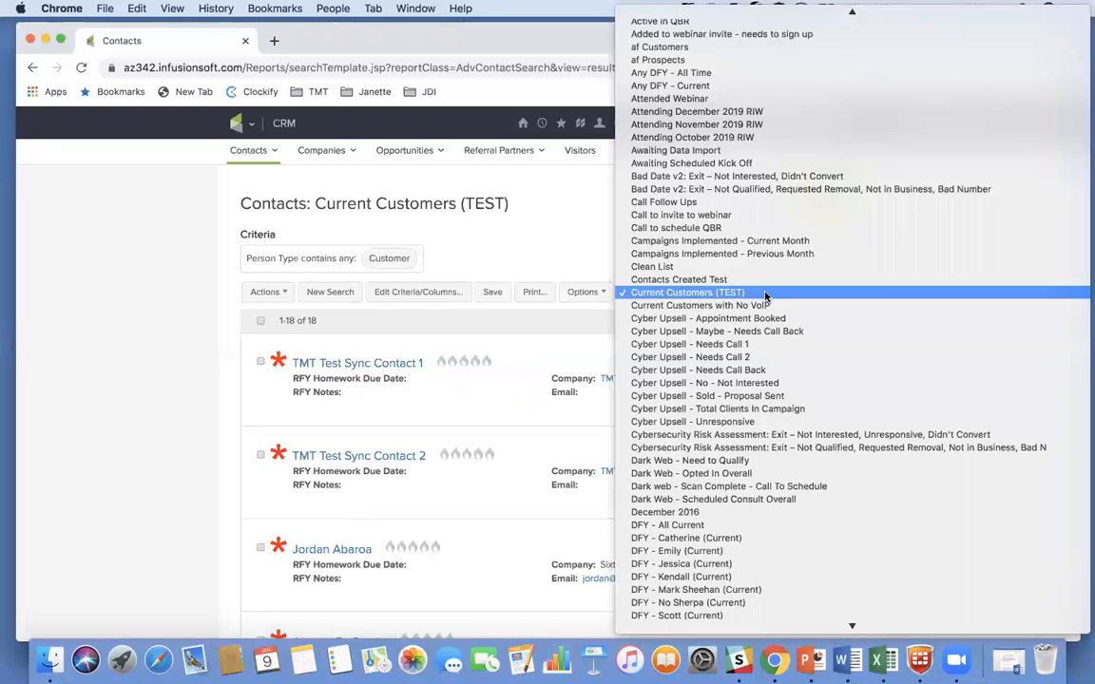
{"action": "scroll", "coordinate": [758, 384], "scroll_direction": "down", "scroll_amount": 15}
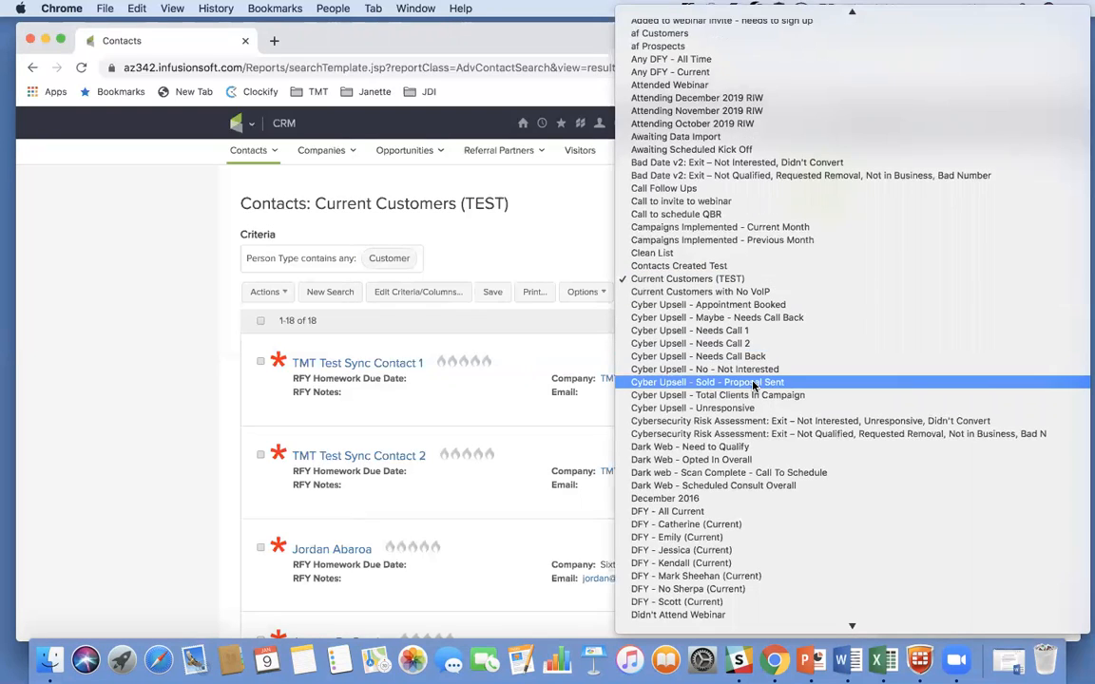
{"action": "scroll", "coordinate": [752, 385], "scroll_direction": "down", "scroll_amount": 10}
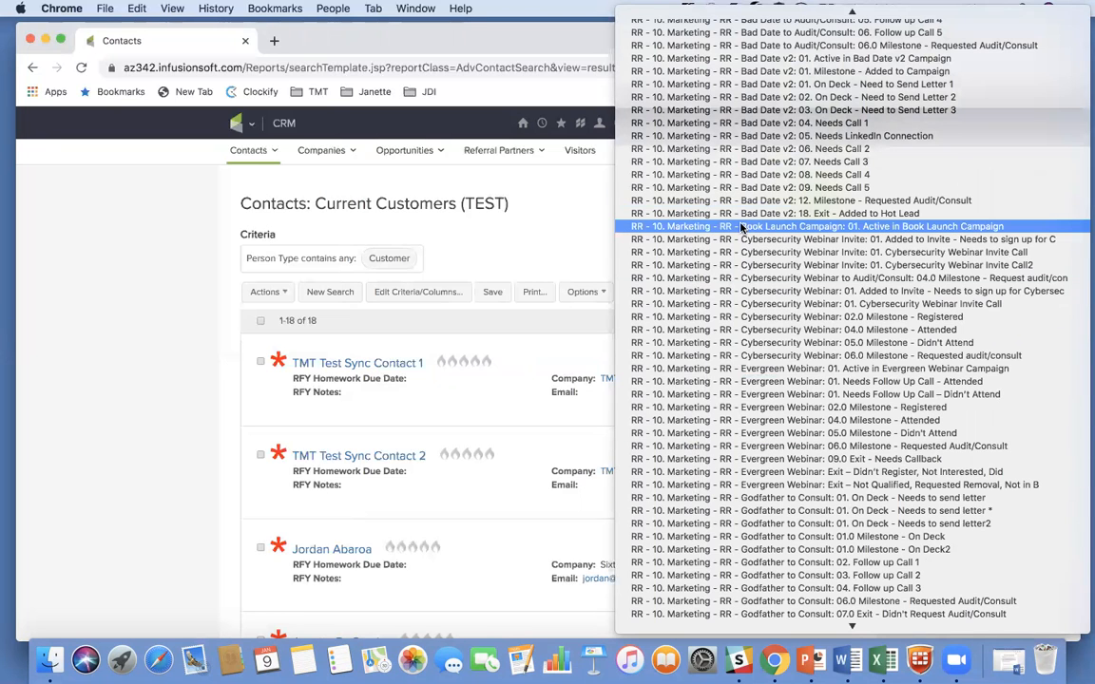
{"action": "scroll", "coordinate": [742, 226], "scroll_direction": "up", "scroll_amount": 10}
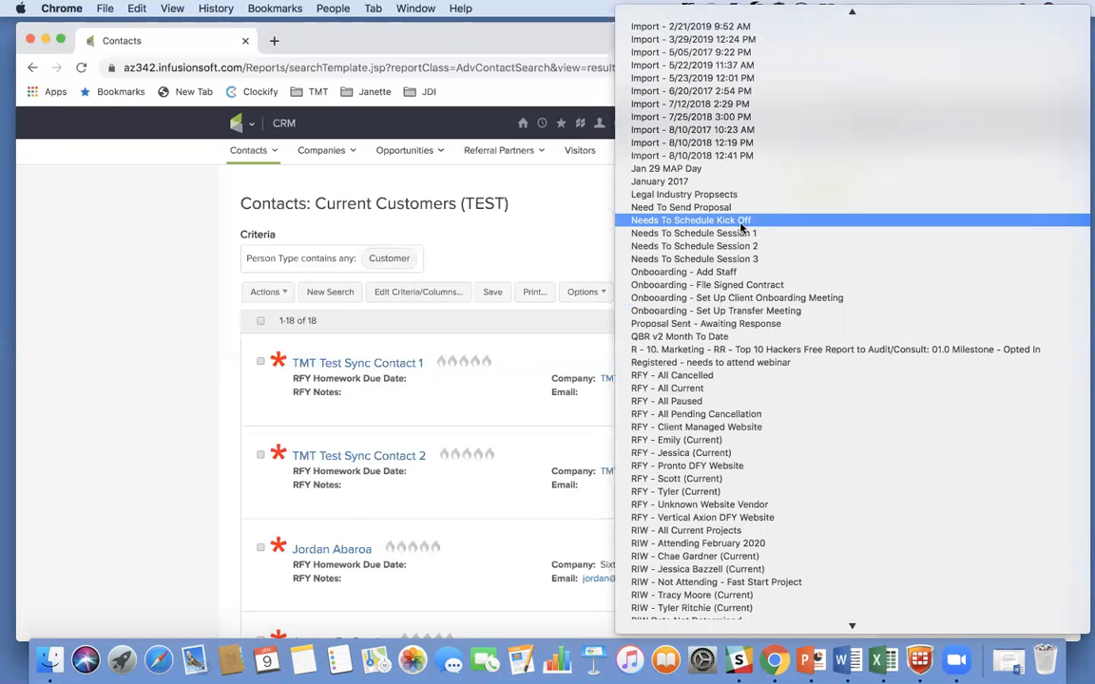
{"action": "scroll", "coordinate": [741, 227], "scroll_direction": "up", "scroll_amount": 15}
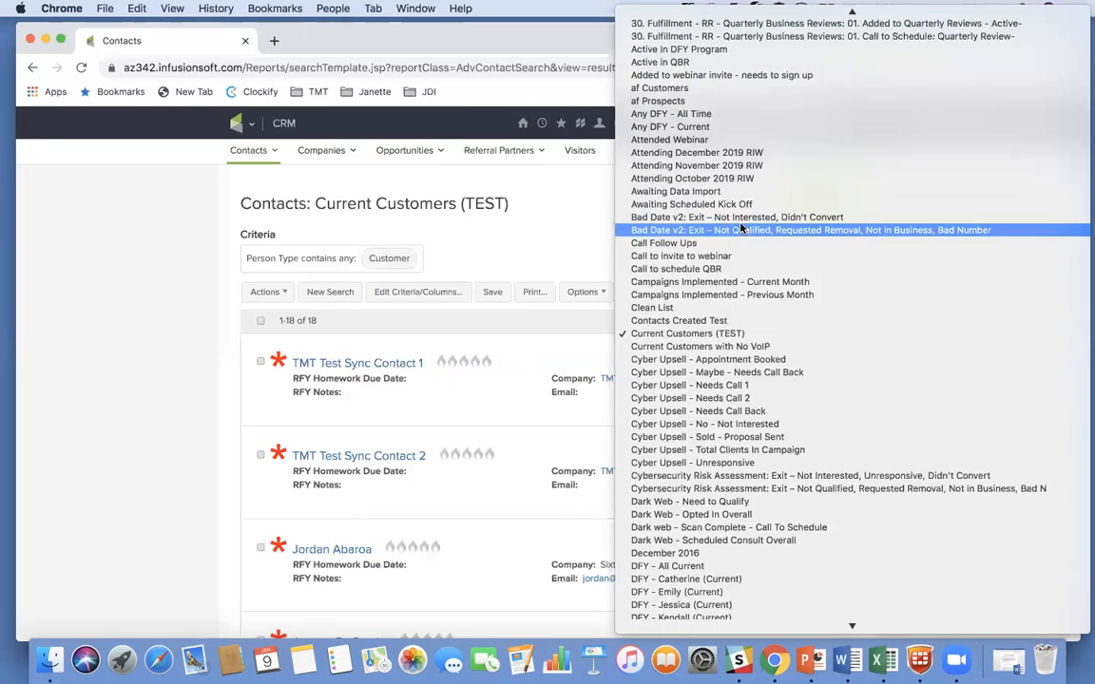
{"action": "scroll", "coordinate": [738, 227], "scroll_direction": "down", "scroll_amount": 4}
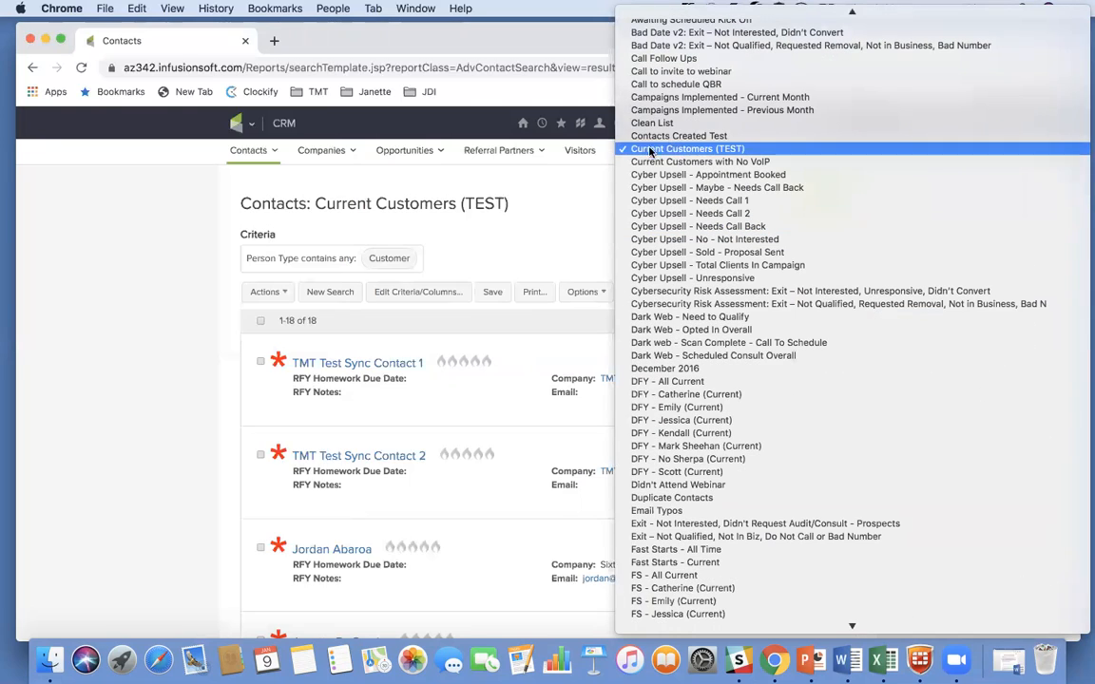
{"action": "left_click", "coordinate": [551, 228]}
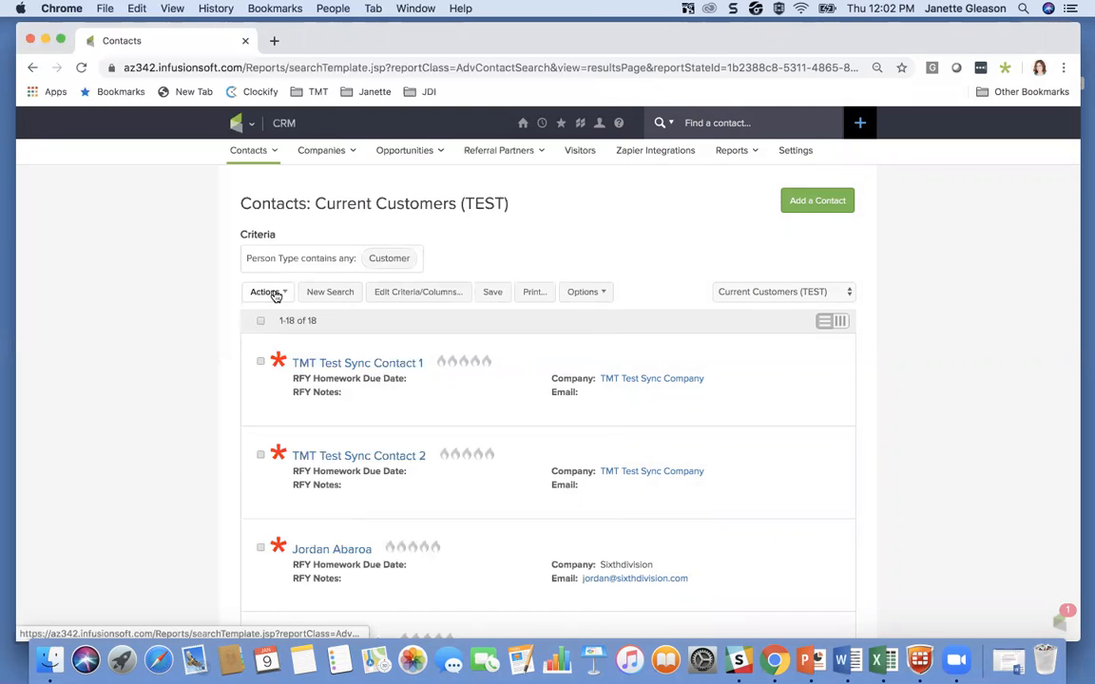
Step: Start a new contact search and find all contacts whose Person Type contains Prospect
{"action": "left_click", "coordinate": [330, 295]}
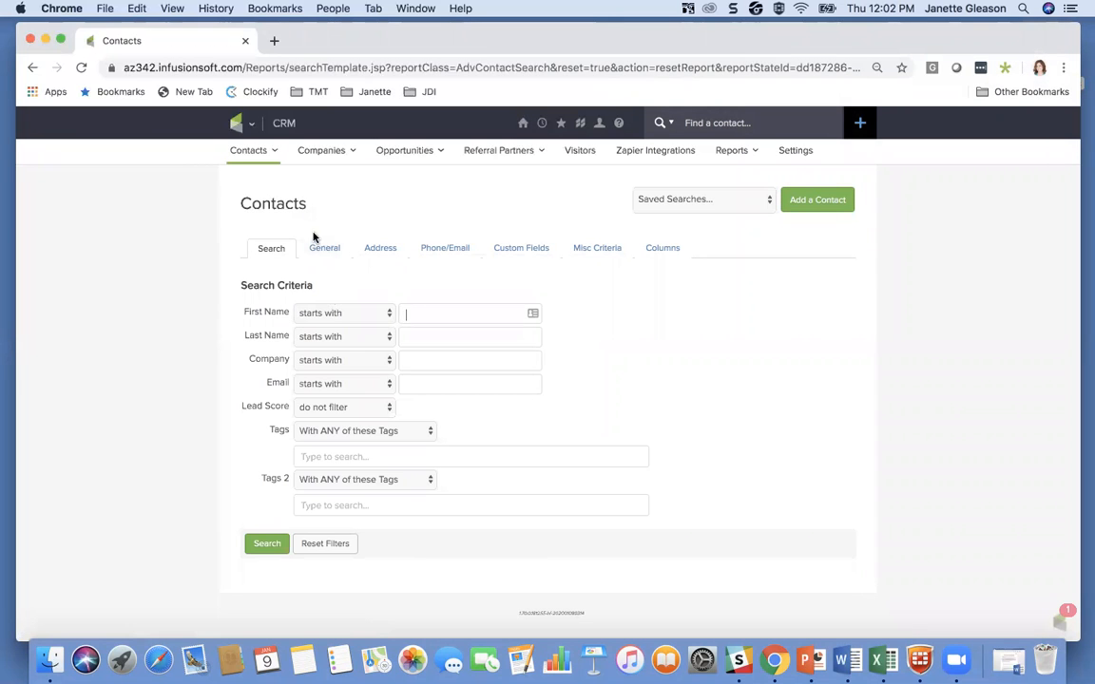
{"action": "left_click", "coordinate": [326, 249]}
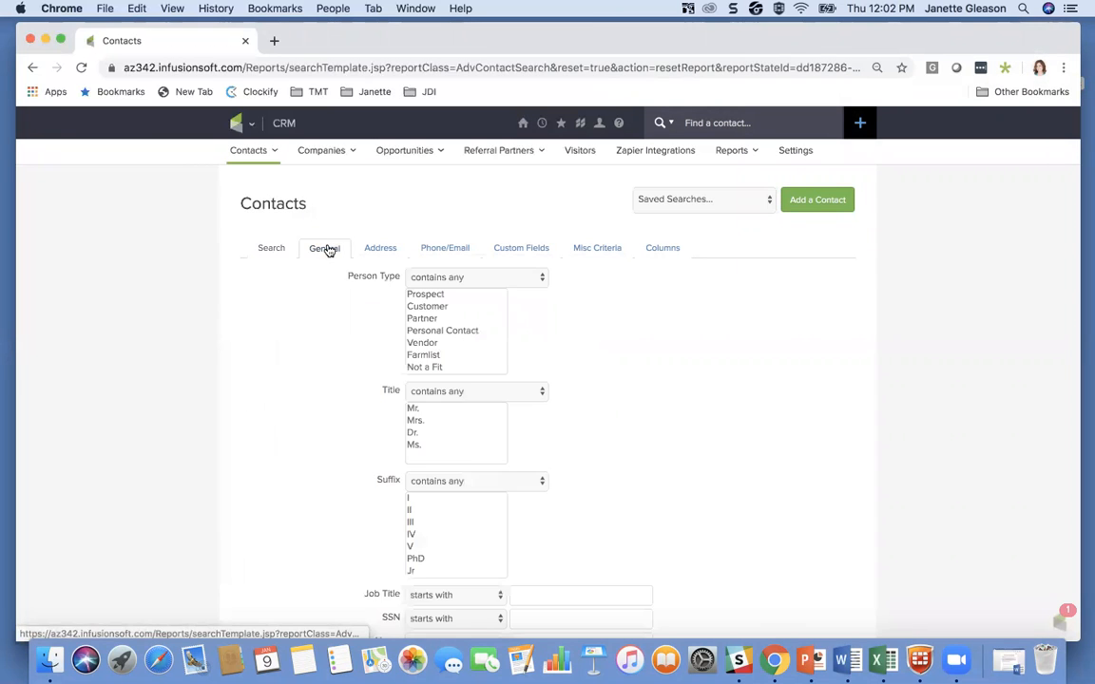
{"action": "left_click", "coordinate": [431, 296]}
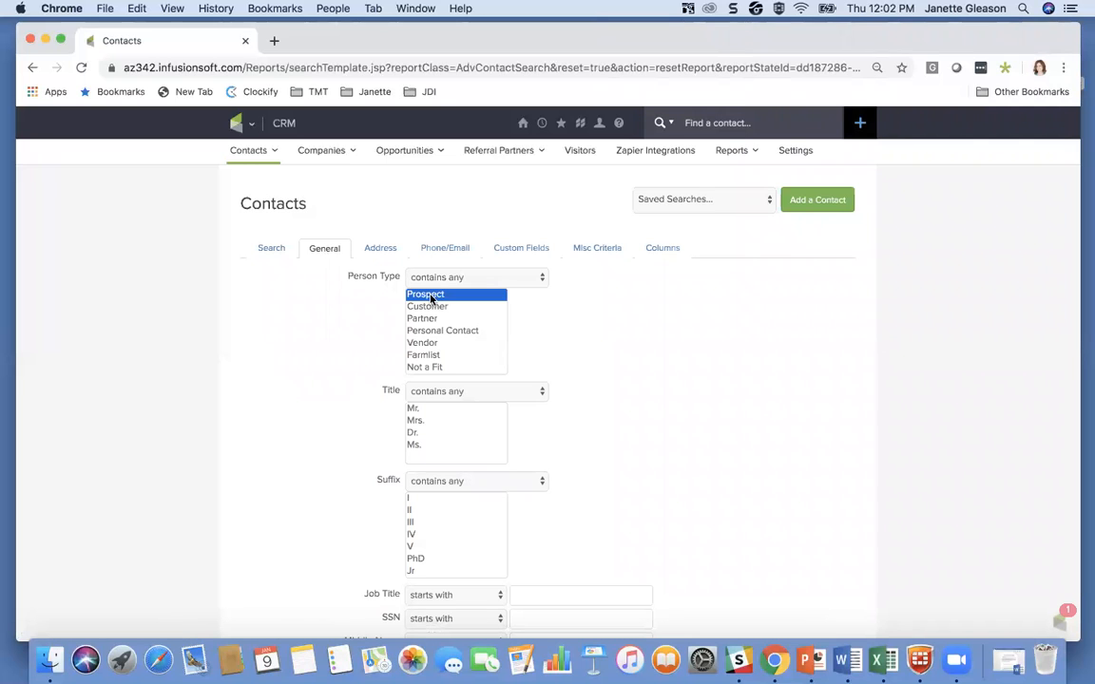
{"action": "scroll", "coordinate": [335, 359], "scroll_direction": "down", "scroll_amount": 8}
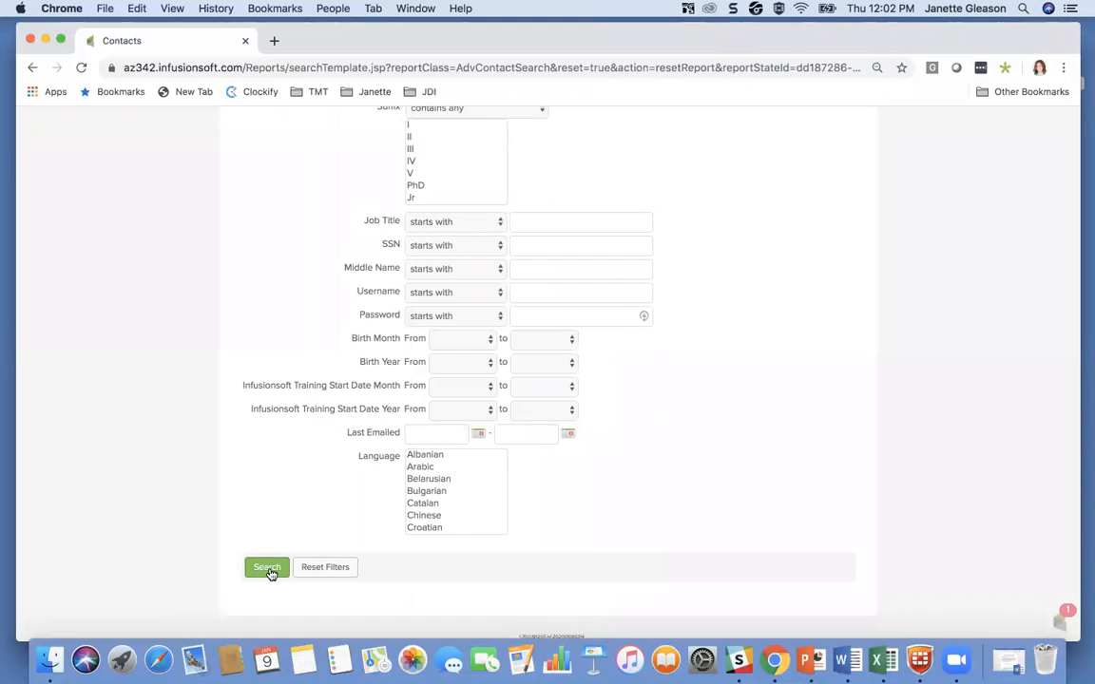
{"action": "left_click", "coordinate": [266, 570]}
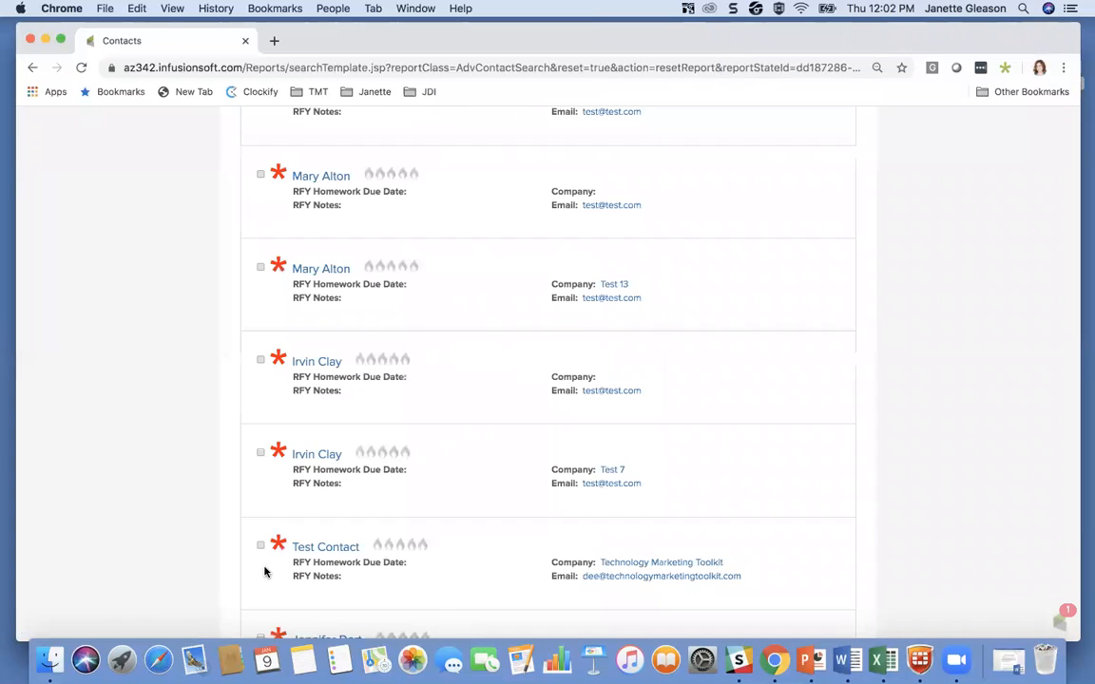
Step: Save the prospect search as "Current Prospects (TEST)" and share it with Everyone
{"action": "scroll", "coordinate": [465, 359], "scroll_direction": "up", "scroll_amount": 5}
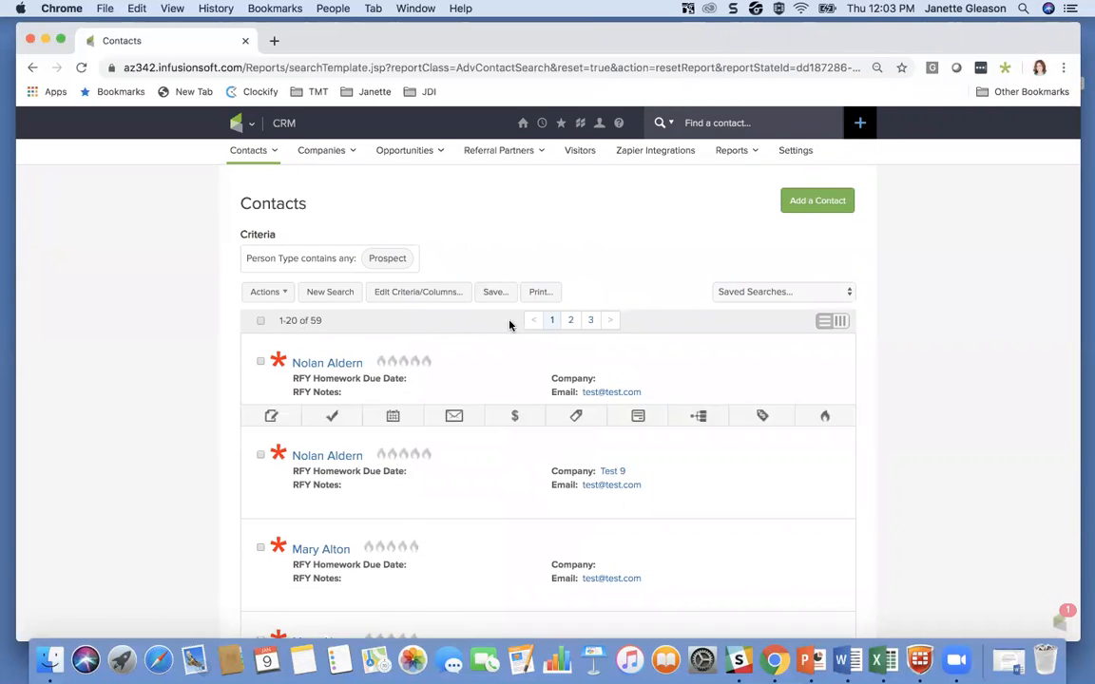
{"action": "left_click", "coordinate": [495, 294]}
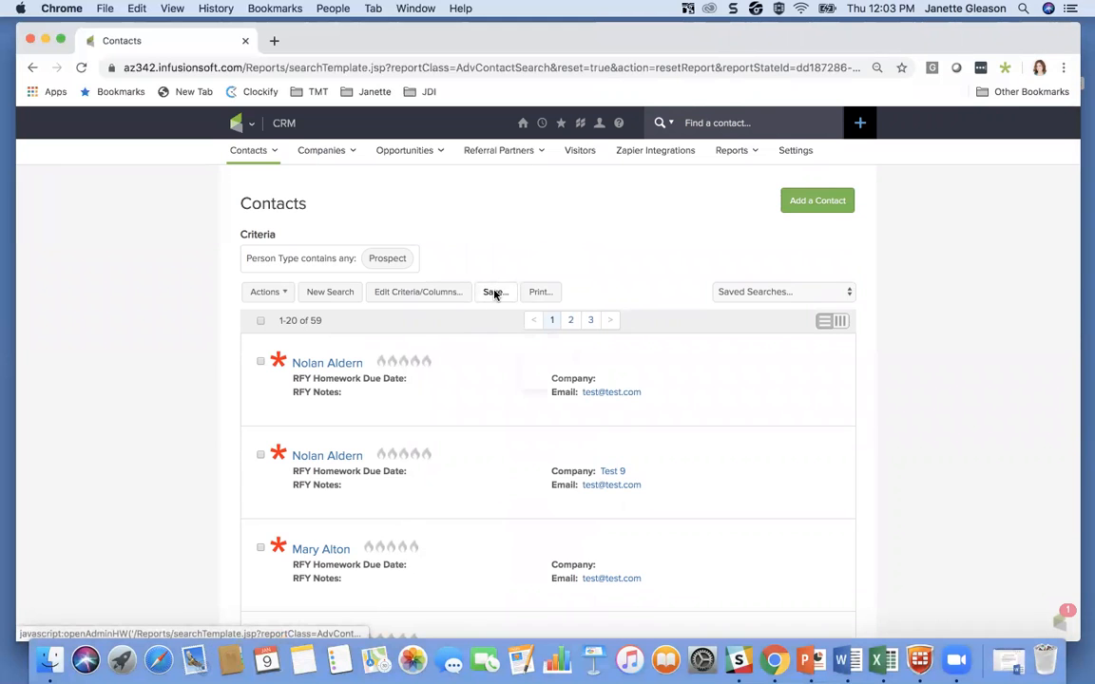
{"action": "left_click", "coordinate": [436, 243]}
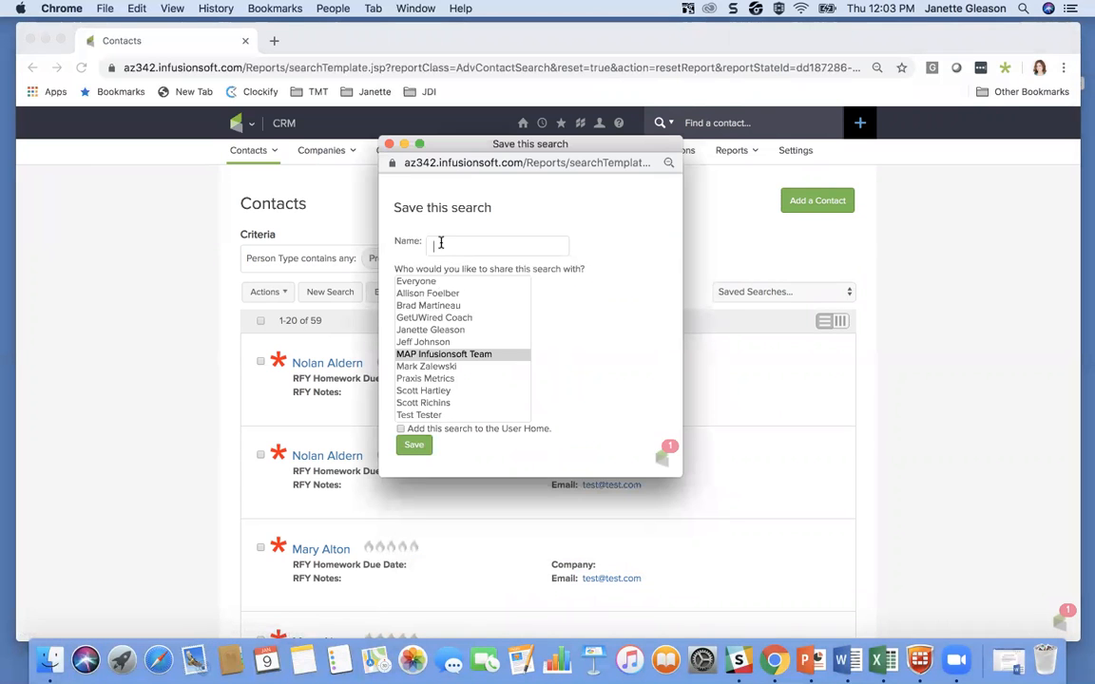
{"action": "type", "text": "Current Prospects (TEST"}
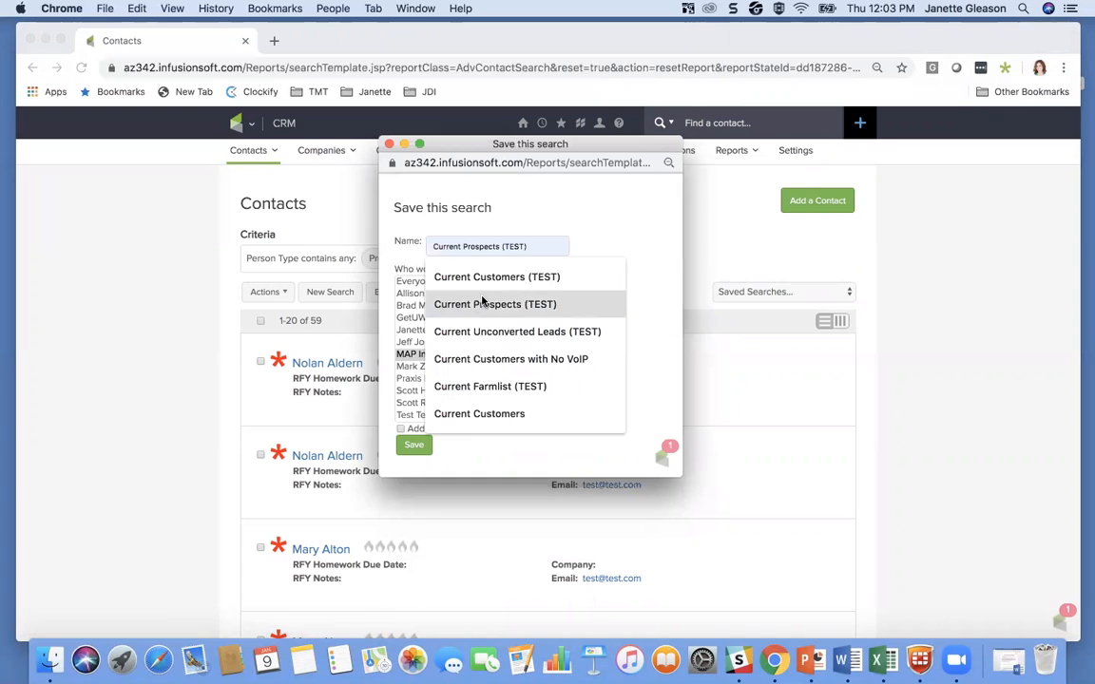
{"action": "left_click", "coordinate": [481, 304]}
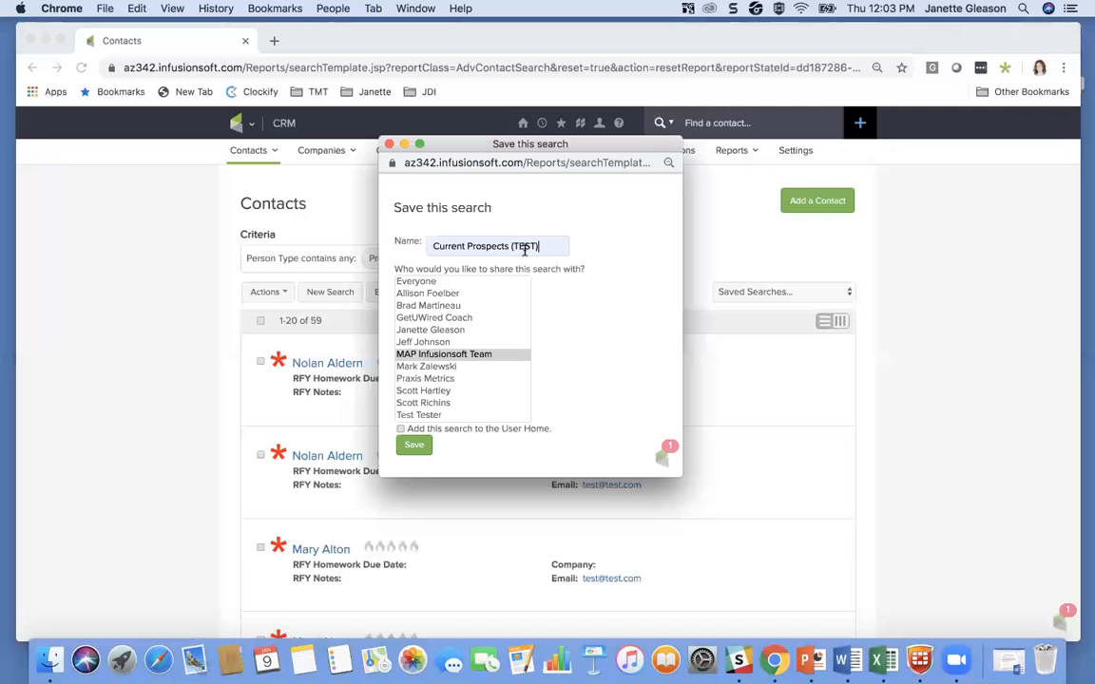
{"action": "left_click", "coordinate": [420, 282]}
{"action": "left_click", "coordinate": [422, 452]}
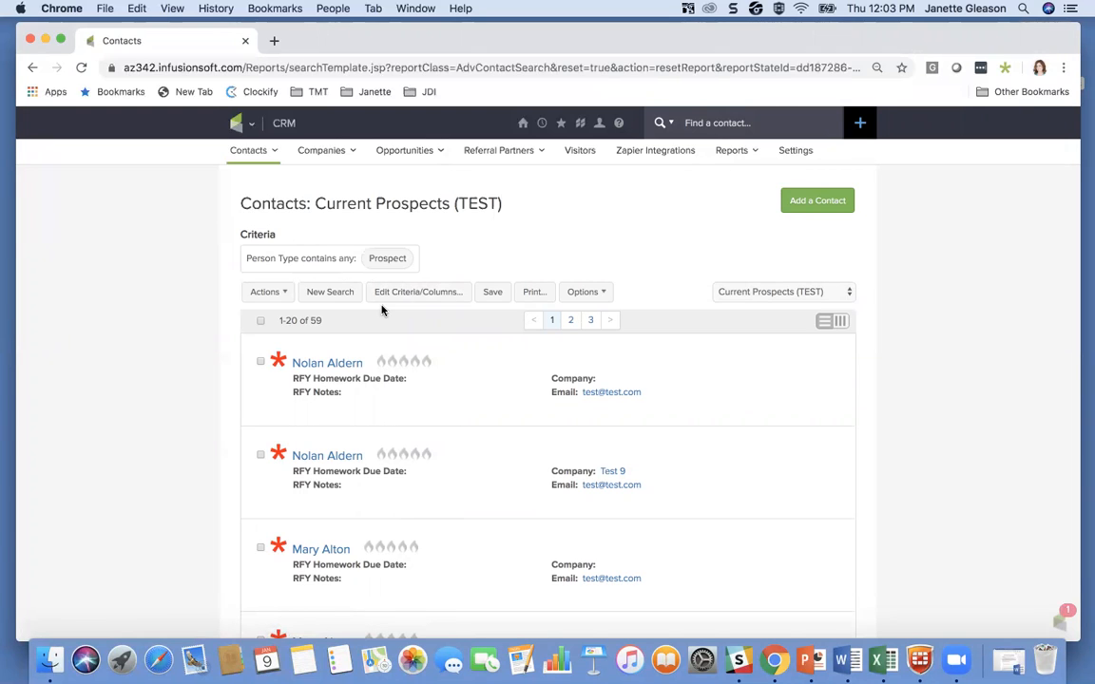
Step: Start a new contact search and find all contacts whose Person Type contains Farmlist
{"action": "left_click", "coordinate": [323, 298]}
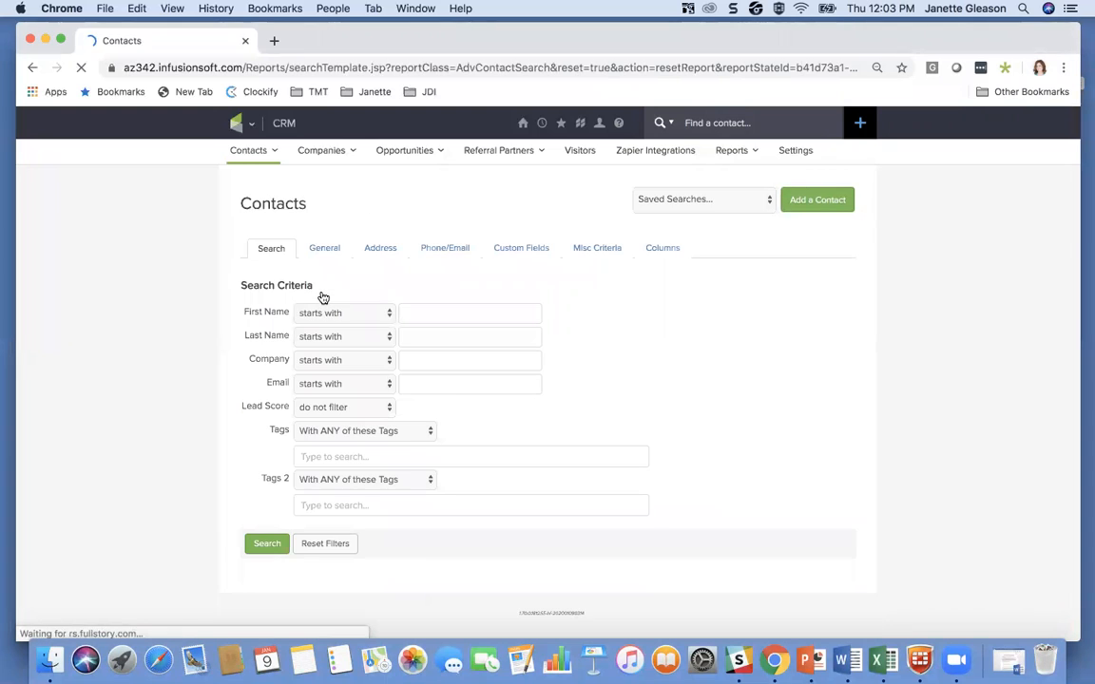
{"action": "left_click", "coordinate": [328, 250]}
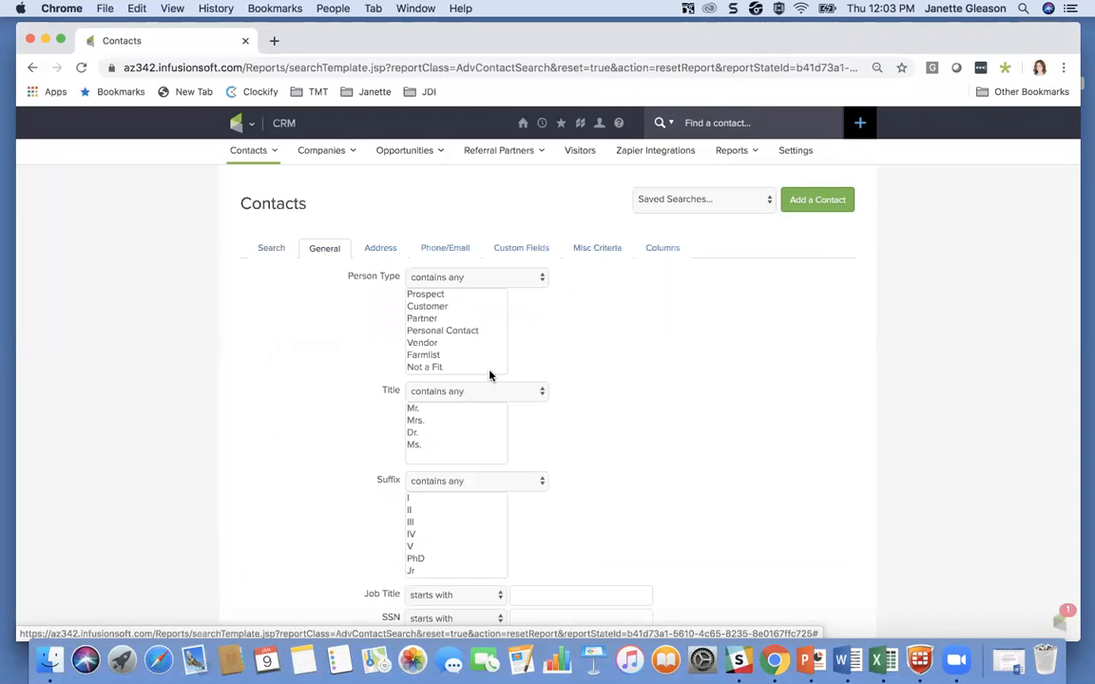
{"action": "left_click", "coordinate": [431, 357]}
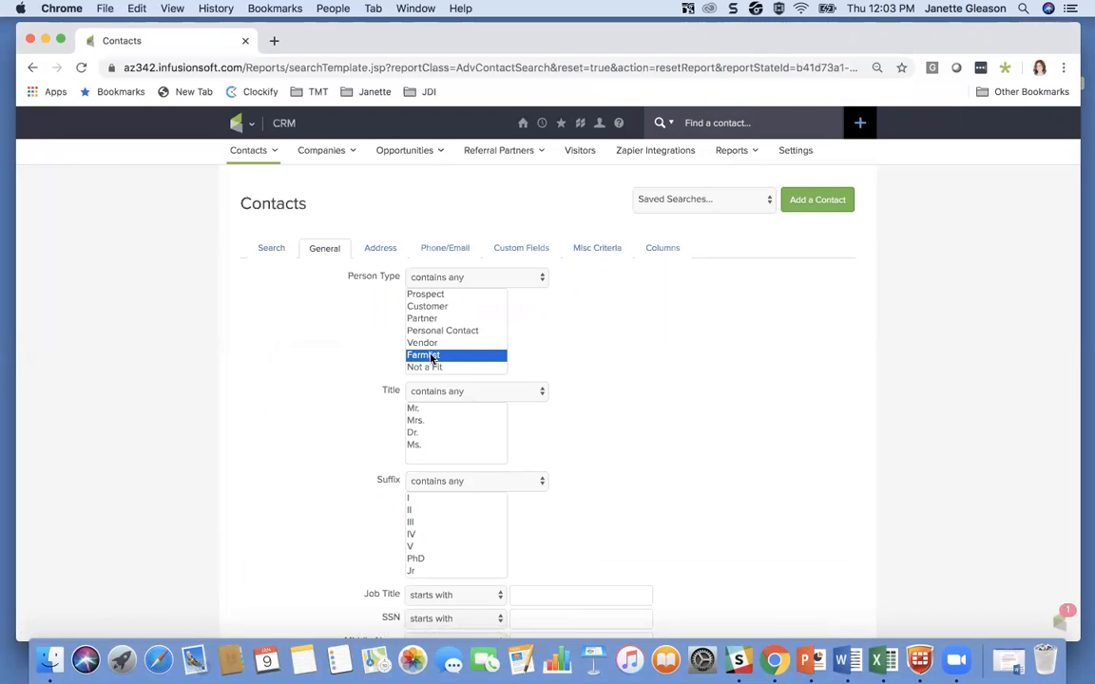
{"action": "scroll", "coordinate": [535, 381], "scroll_direction": "down", "scroll_amount": 5}
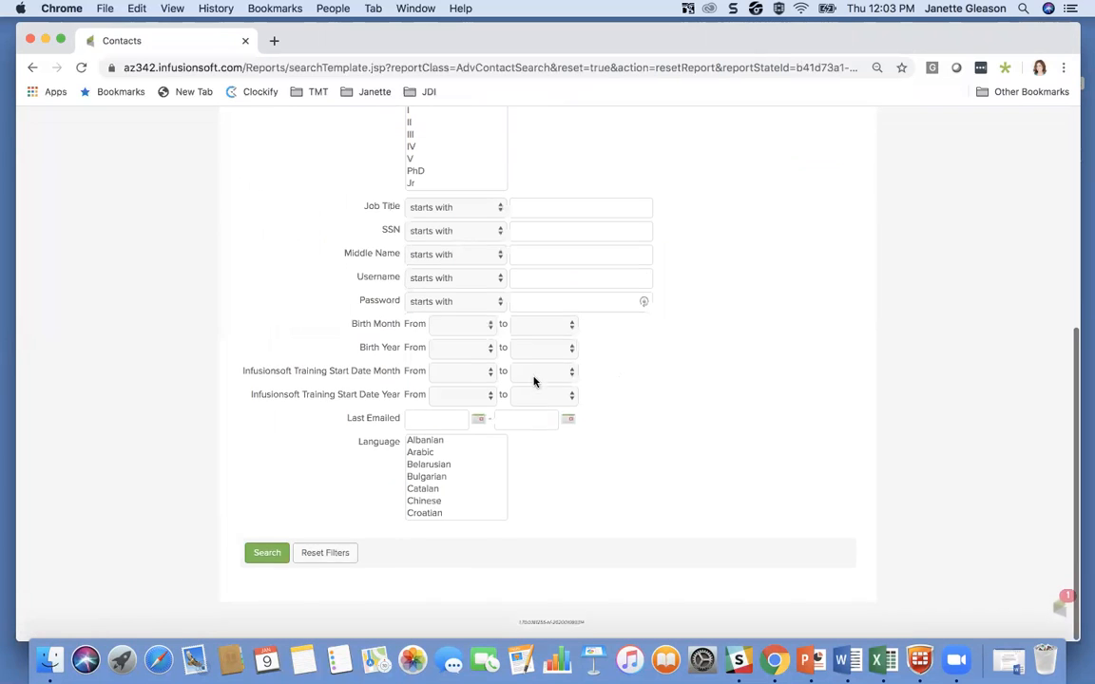
{"action": "scroll", "coordinate": [455, 217], "scroll_direction": "up", "scroll_amount": 3}
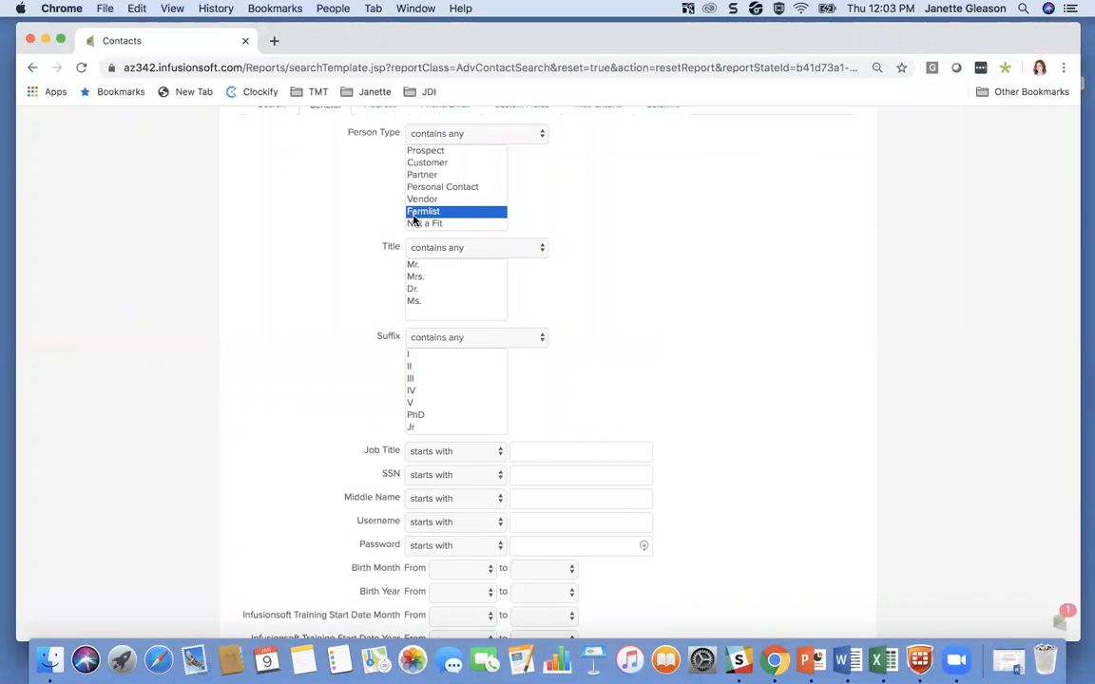
{"action": "scroll", "coordinate": [282, 360], "scroll_direction": "down", "scroll_amount": 3}
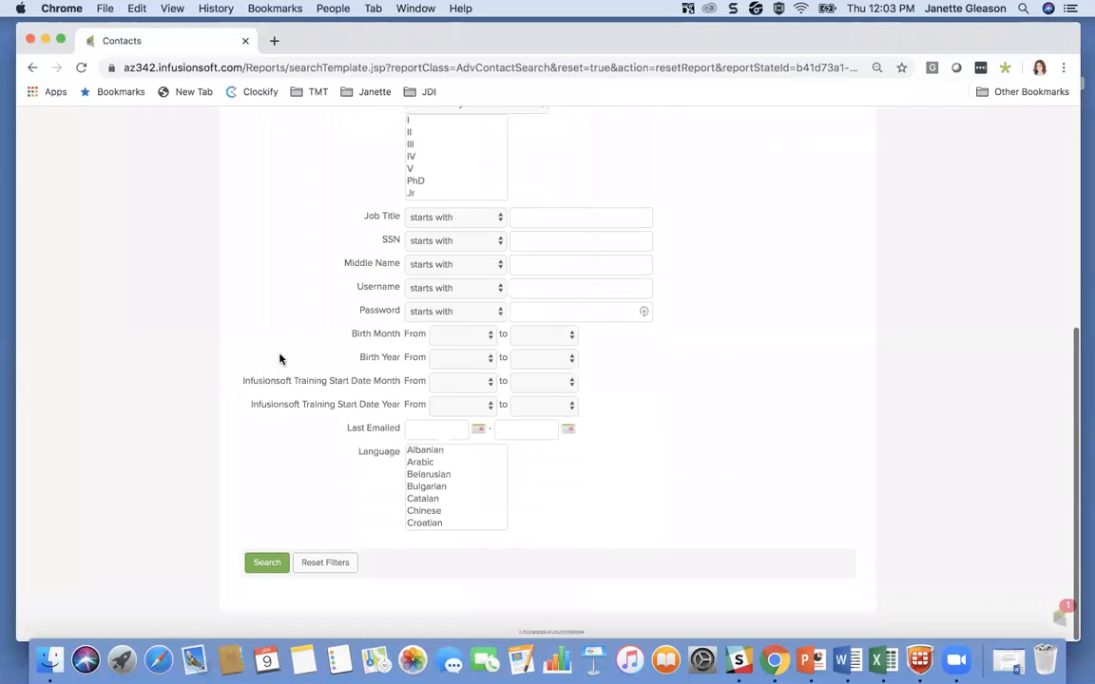
{"action": "left_click", "coordinate": [257, 565]}
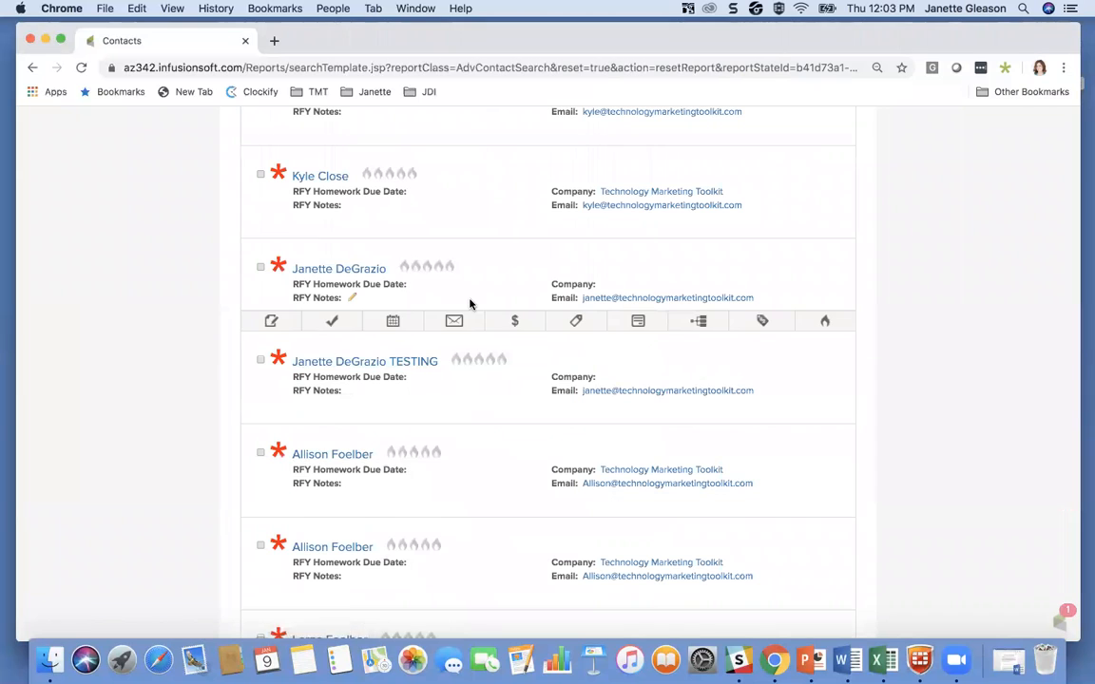
Step: Save the farmlist search as "Current Farmlist (TEST)" and share it with Everyone
{"action": "scroll", "coordinate": [470, 304], "scroll_direction": "up", "scroll_amount": 5}
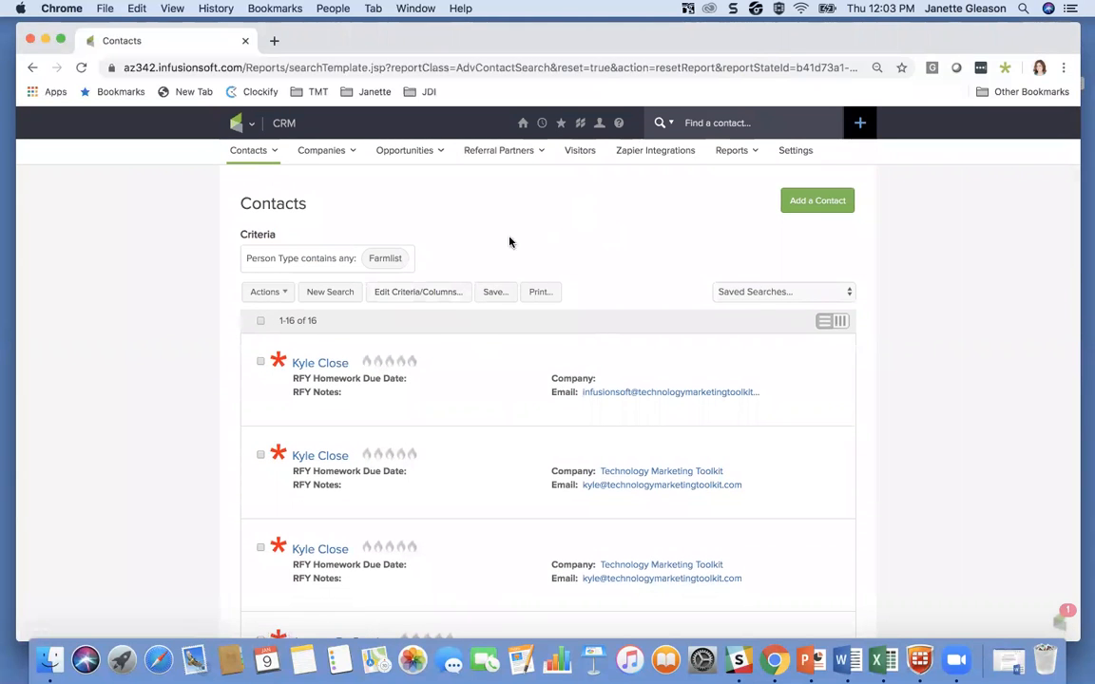
{"action": "left_click", "coordinate": [491, 294]}
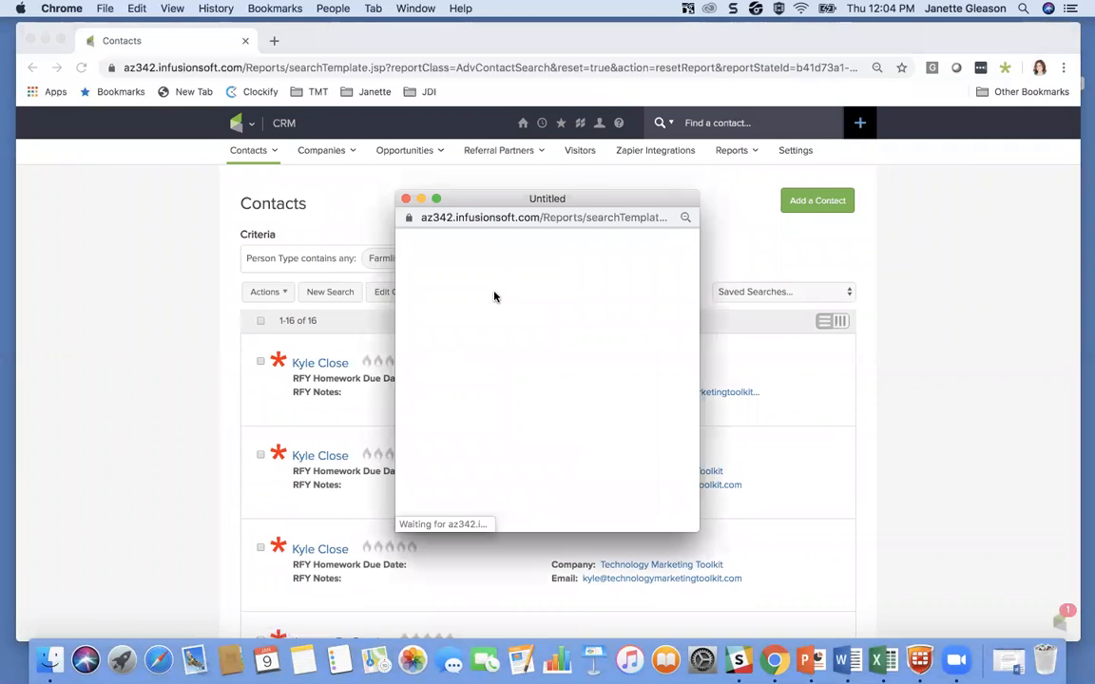
{"action": "left_click", "coordinate": [452, 245]}
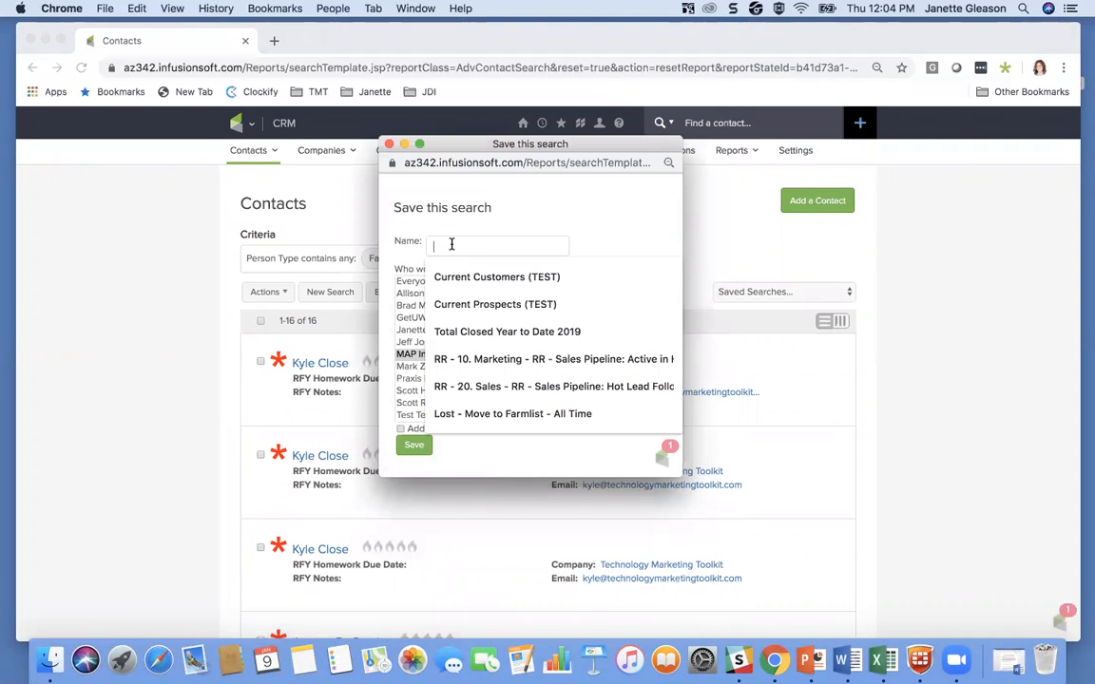
{"action": "type", "text": "Current"}
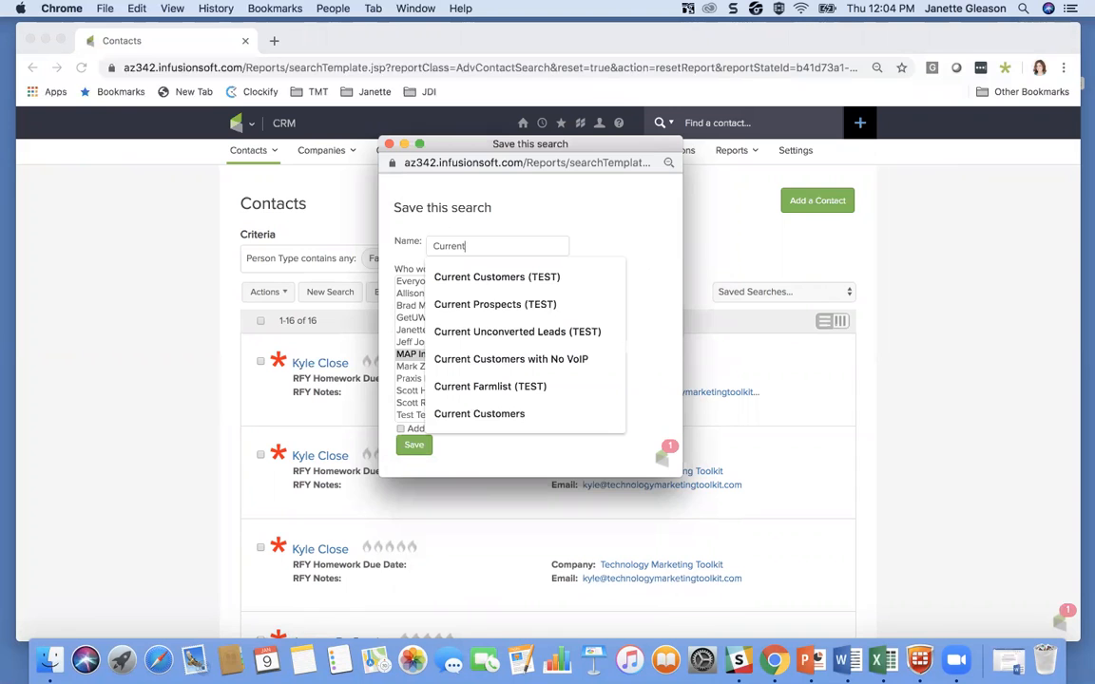
{"action": "type", "text": " F"}
{"action": "left_click", "coordinate": [479, 283]}
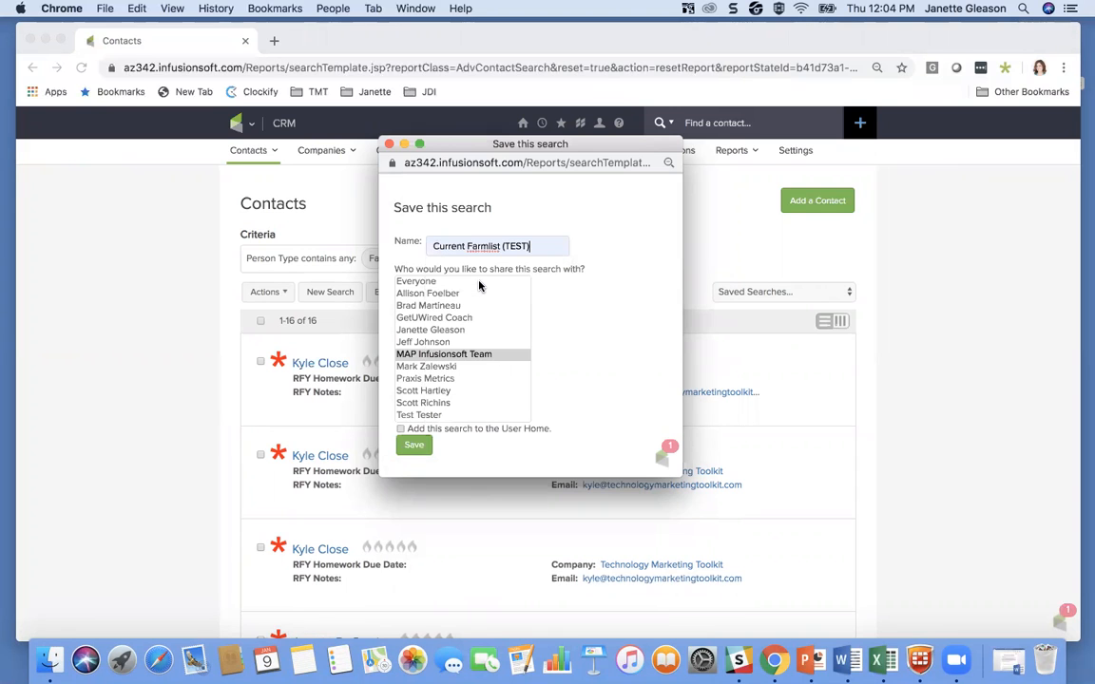
{"action": "left_click", "coordinate": [417, 281]}
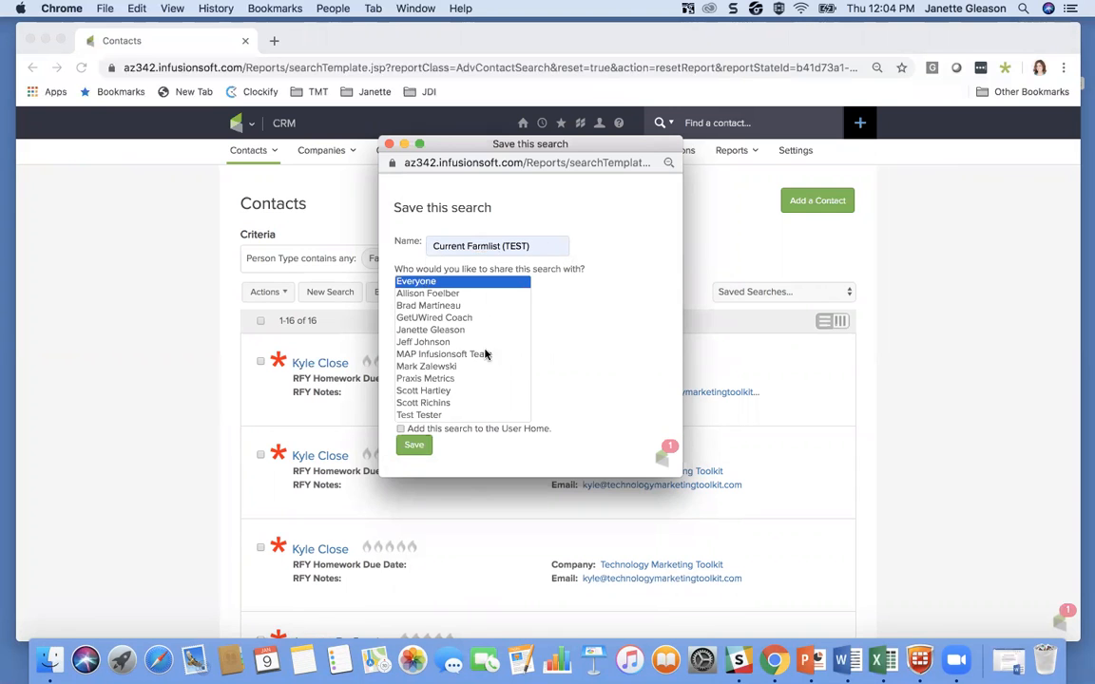
{"action": "left_click", "coordinate": [413, 445]}
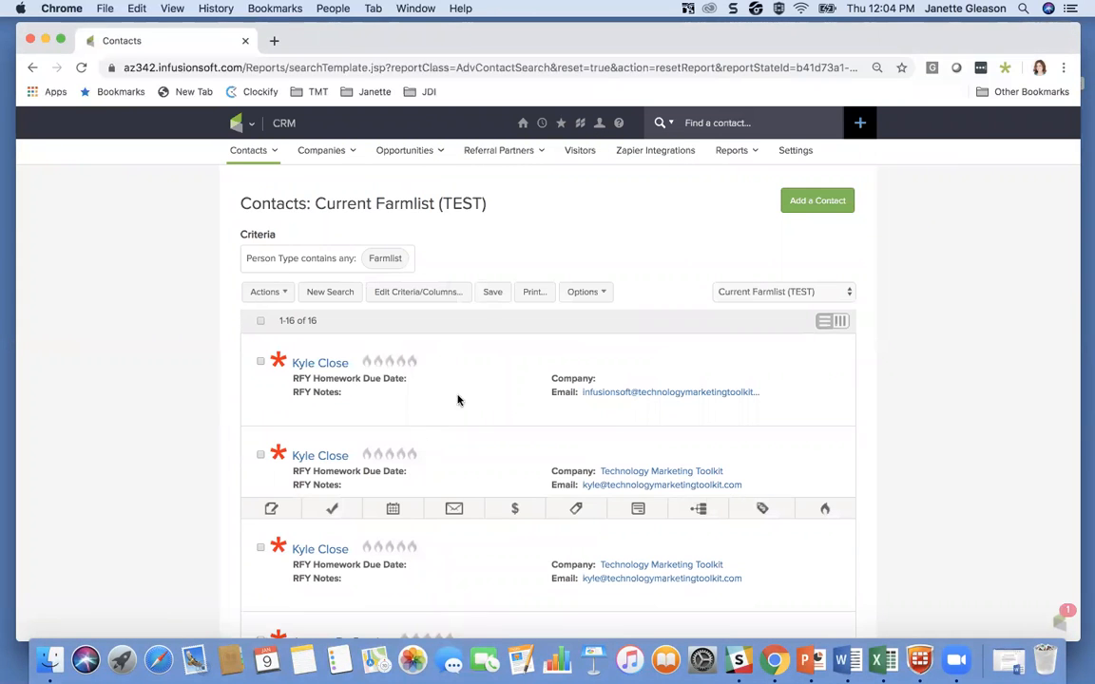
Step: Start a new contact search and find all contacts whose Person Type contains Unconverted Lead
{"action": "left_click", "coordinate": [326, 296]}
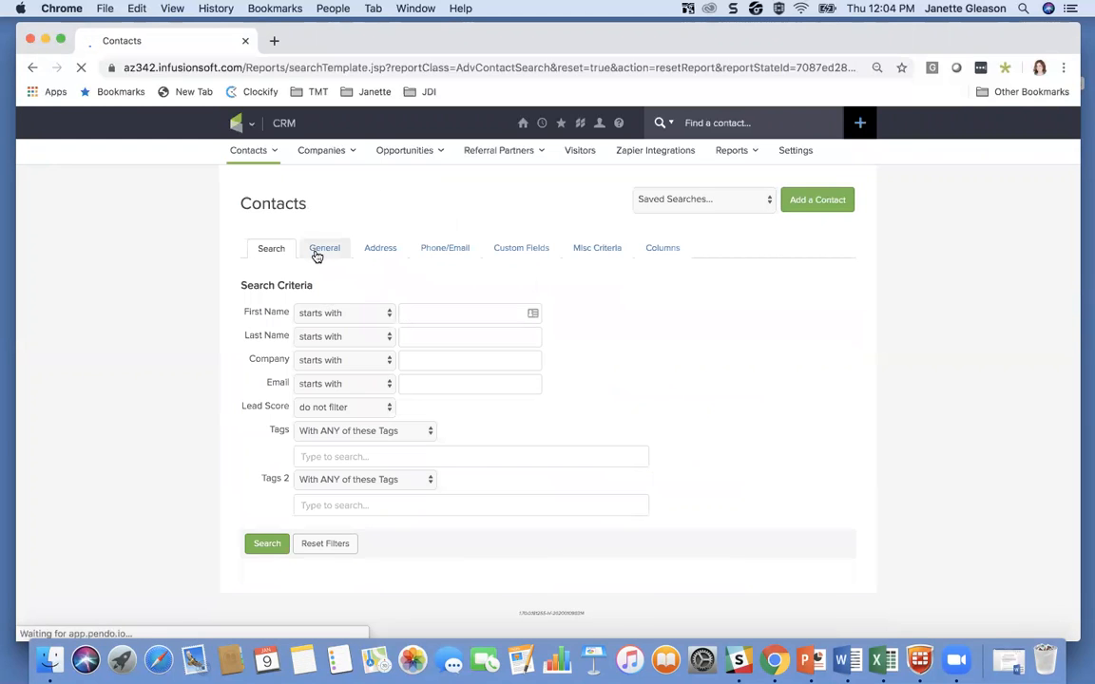
{"action": "left_click", "coordinate": [317, 252]}
{"action": "scroll", "coordinate": [431, 343], "scroll_direction": "down", "scroll_amount": 5}
{"action": "left_click", "coordinate": [429, 325]}
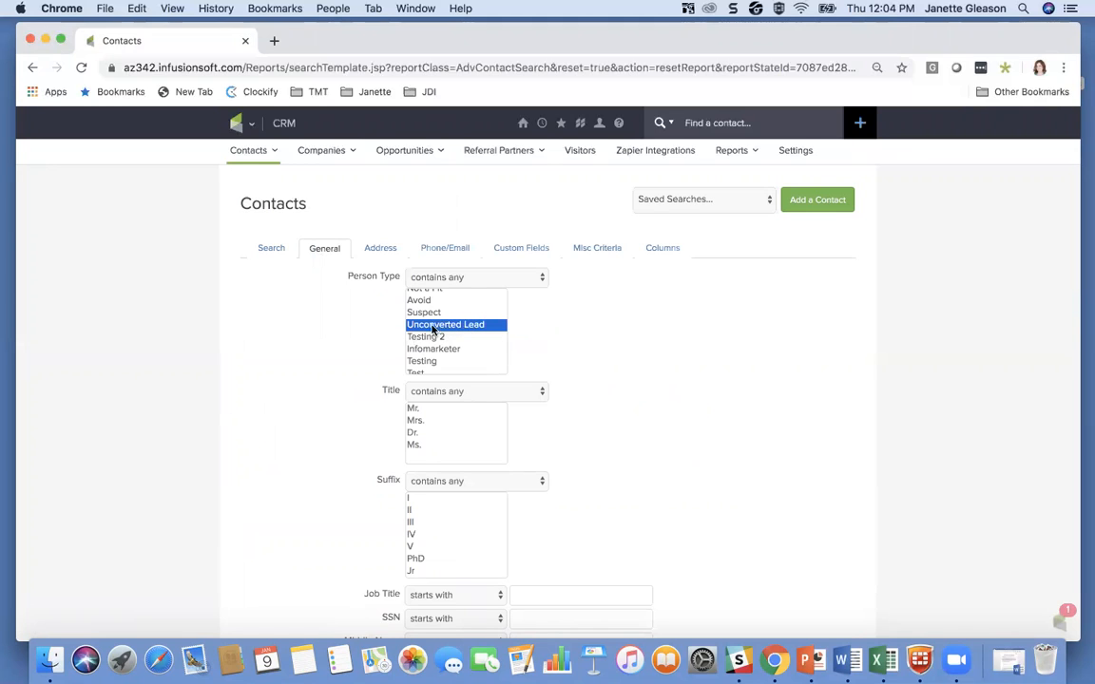
{"action": "scroll", "coordinate": [360, 344], "scroll_direction": "down", "scroll_amount": 5}
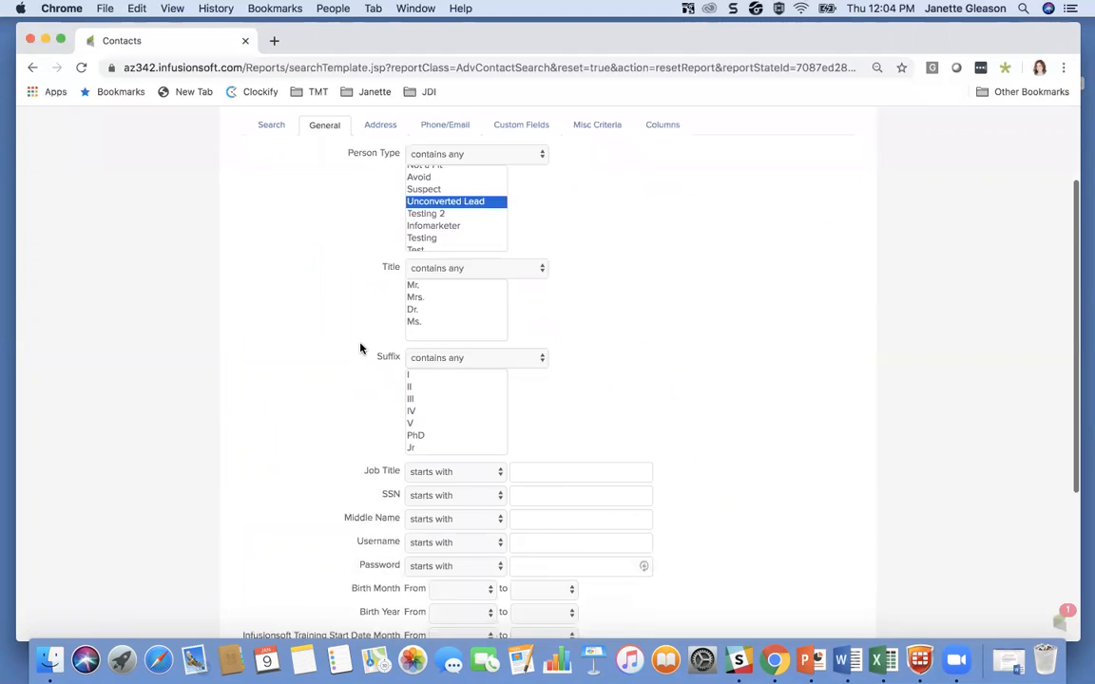
{"action": "scroll", "coordinate": [361, 348], "scroll_direction": "down", "scroll_amount": 3}
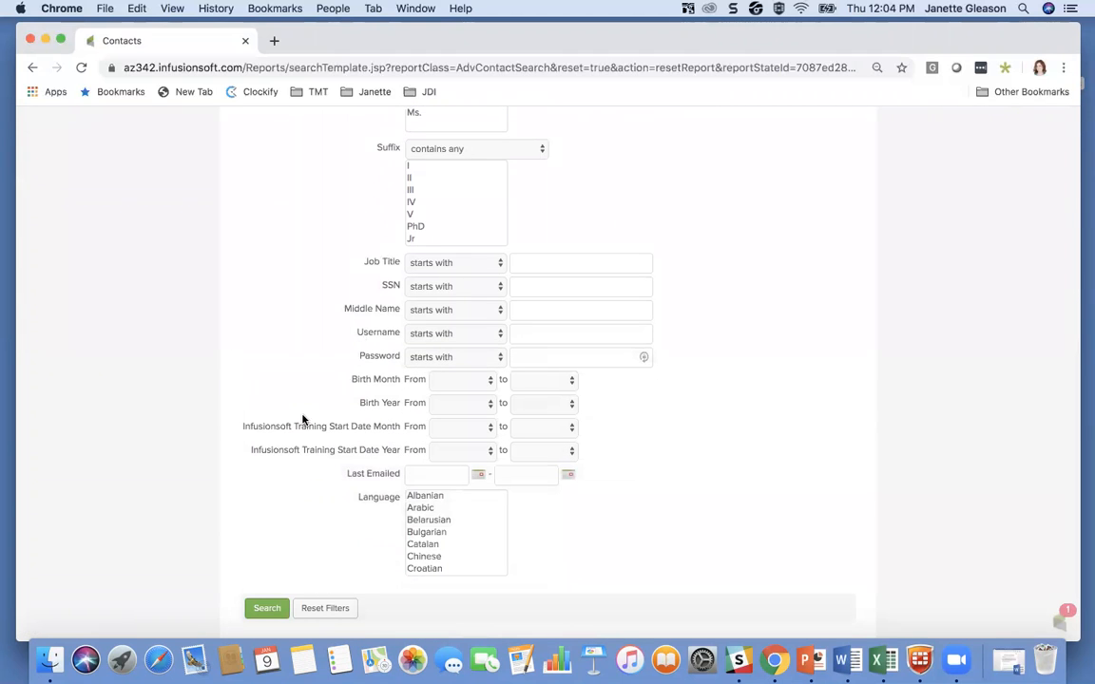
{"action": "left_click", "coordinate": [266, 611]}
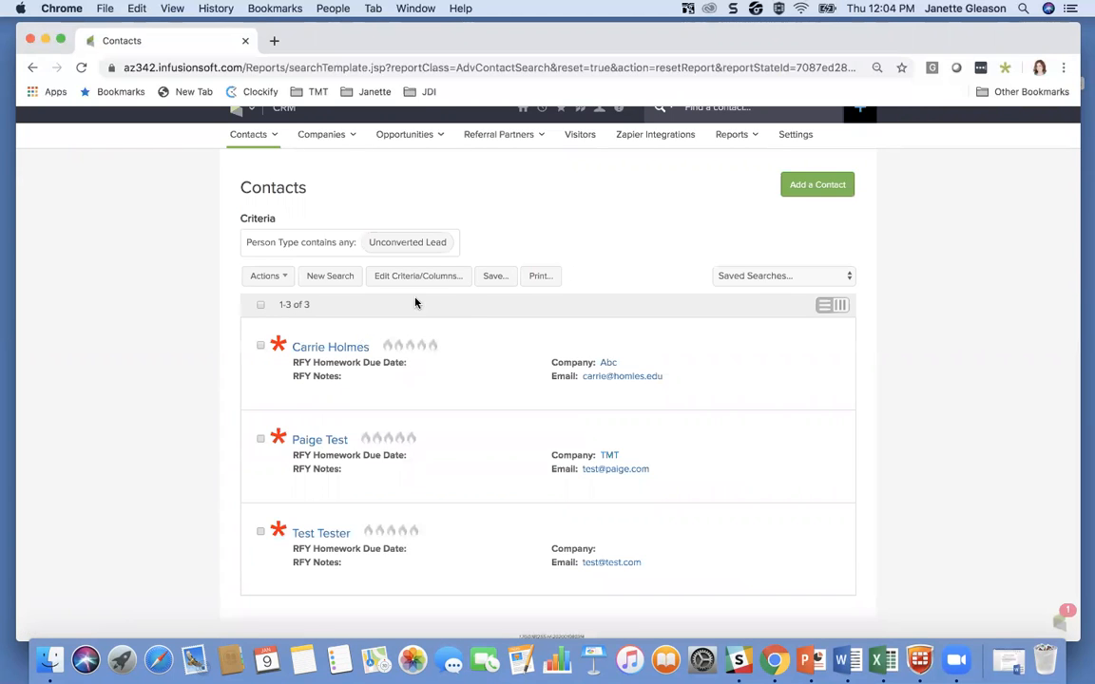
Step: Save the unconverted lead search as "Current Unconverted Leads (TEST)", shared with Everyone, and check the list of saved searches without switching
{"action": "left_click", "coordinate": [494, 275]}
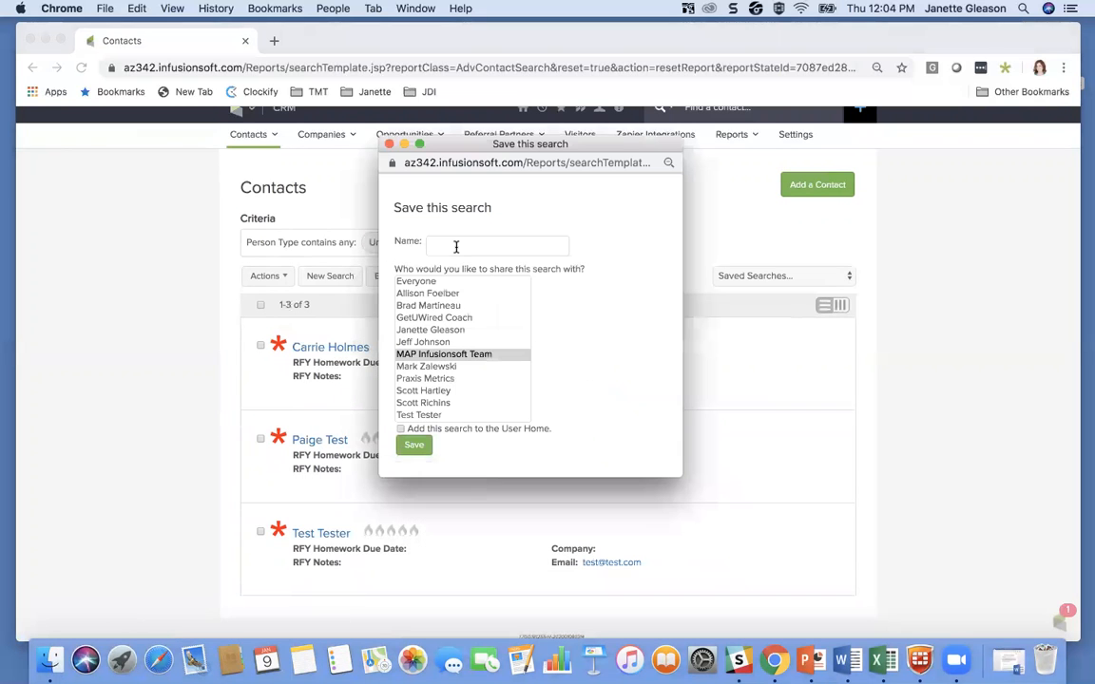
{"action": "left_click", "coordinate": [456, 246]}
{"action": "type", "text": "U"}
{"action": "key", "text": "BackSpace"}
{"action": "type", "text": "Cur"}
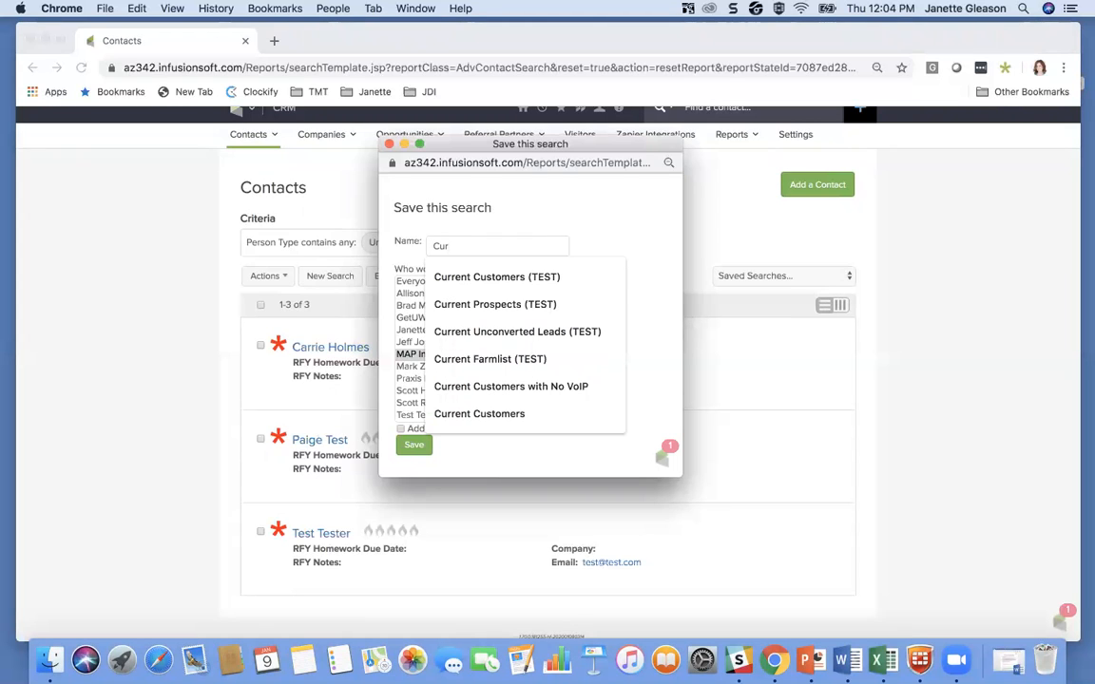
{"action": "left_click", "coordinate": [517, 332]}
{"action": "left_click", "coordinate": [424, 281]}
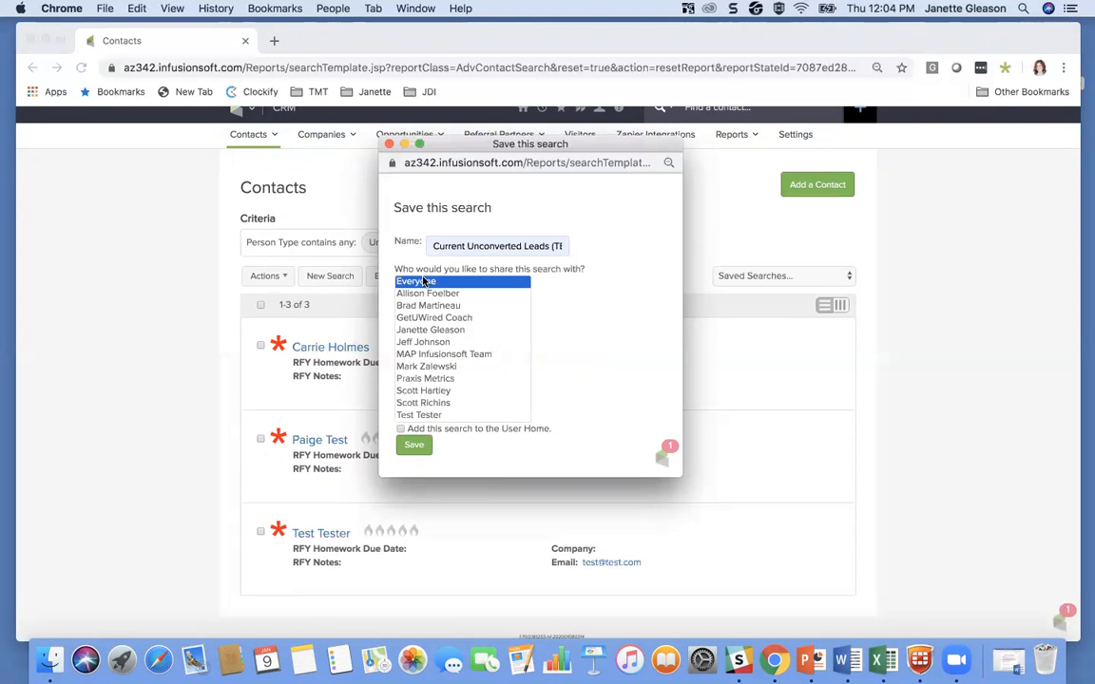
{"action": "left_click", "coordinate": [415, 447]}
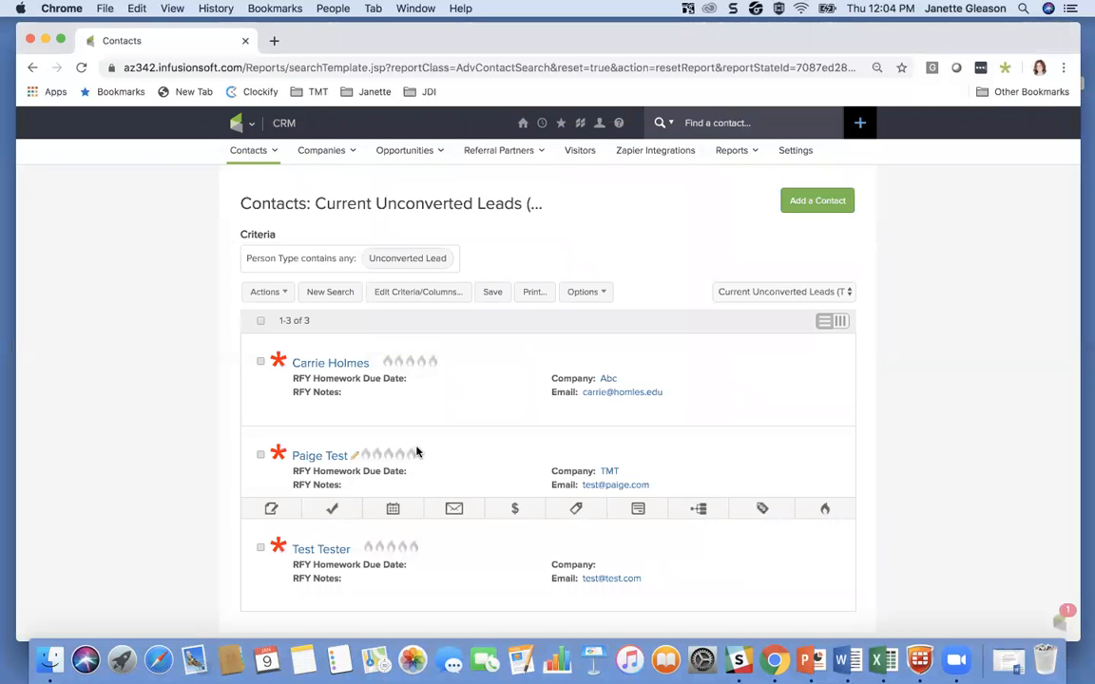
{"action": "left_click", "coordinate": [737, 292]}
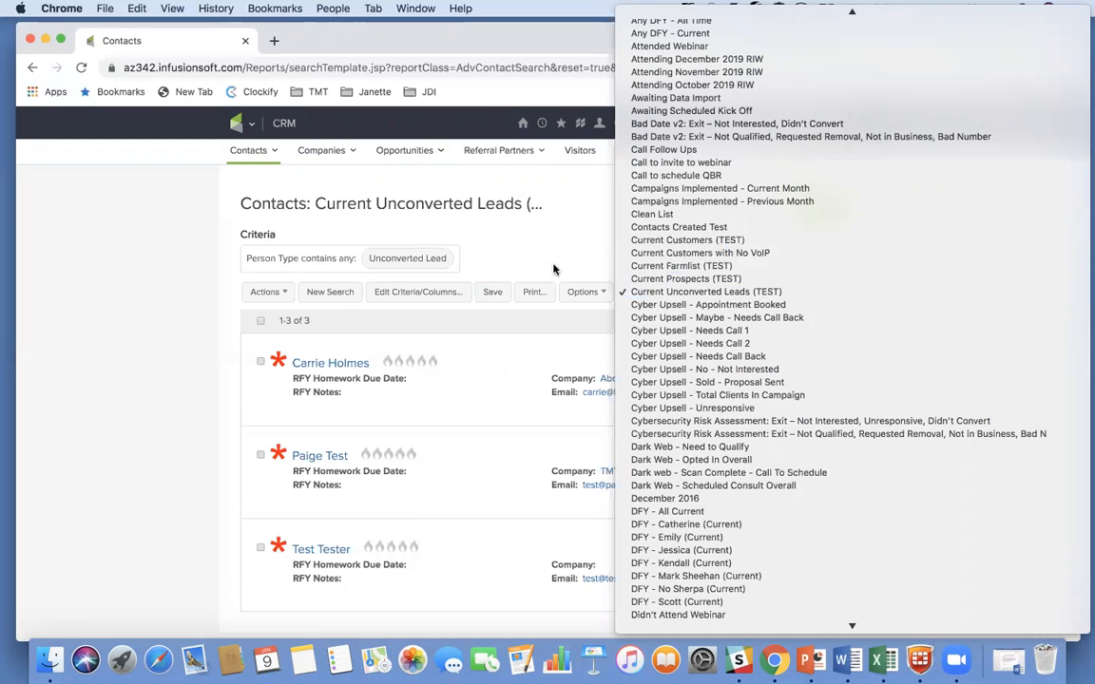
{"action": "left_click", "coordinate": [494, 231]}
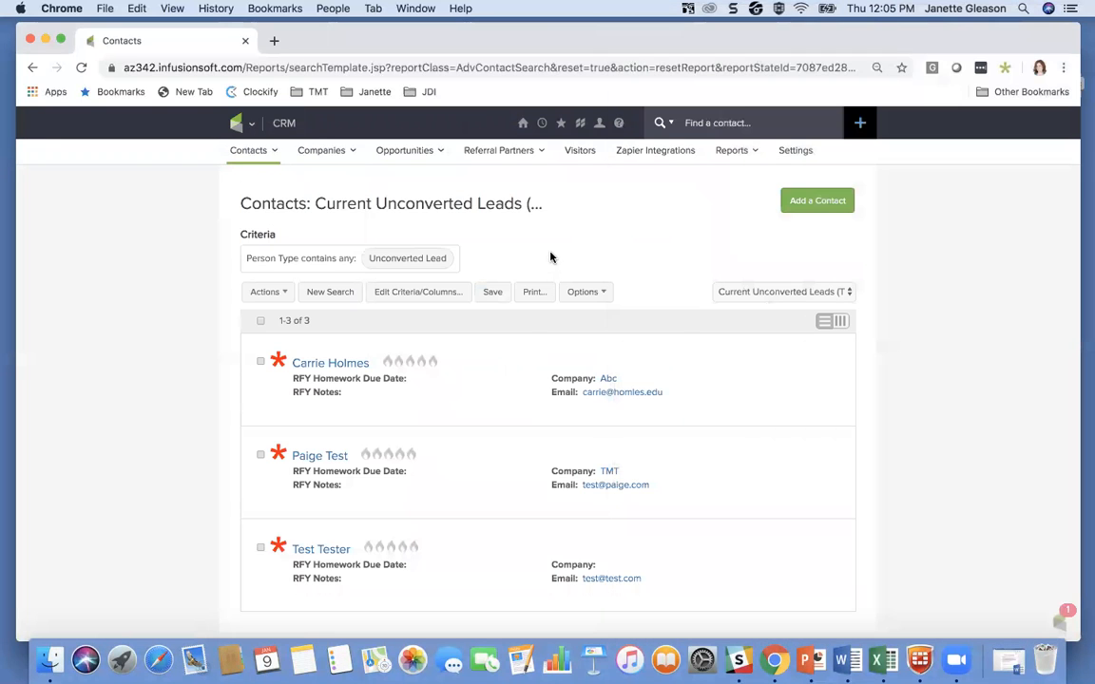
Step: Start a new contact search and find all contacts whose Person Type contains Customer and whose VoIP custom field contains No
{"action": "left_click", "coordinate": [322, 291]}
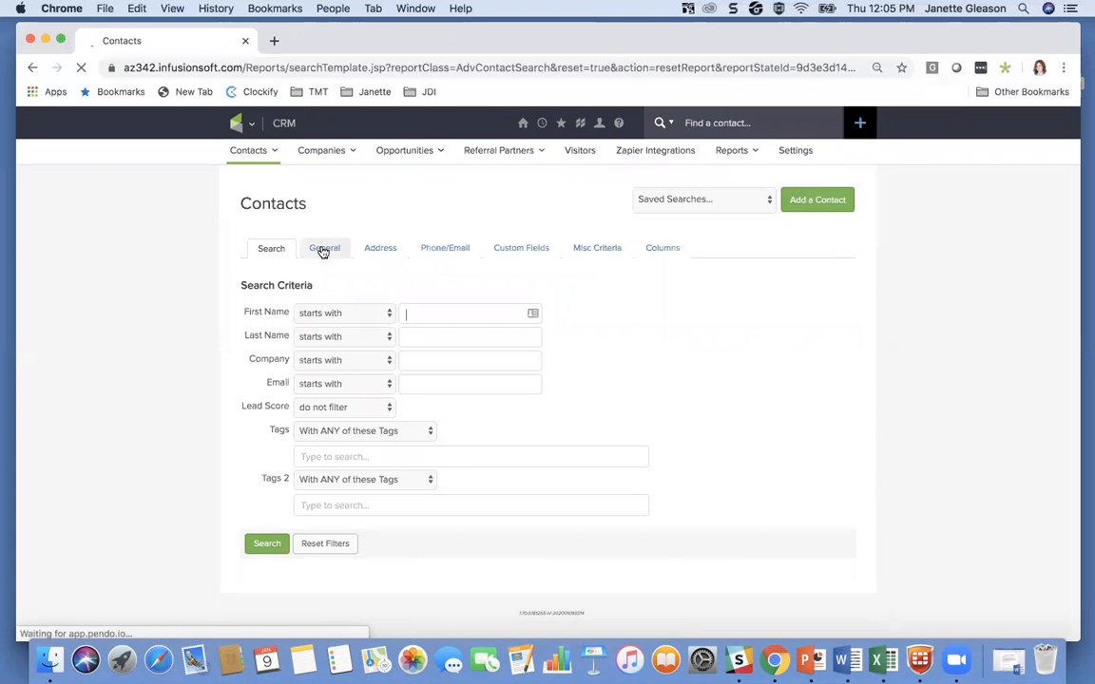
{"action": "left_click", "coordinate": [325, 253]}
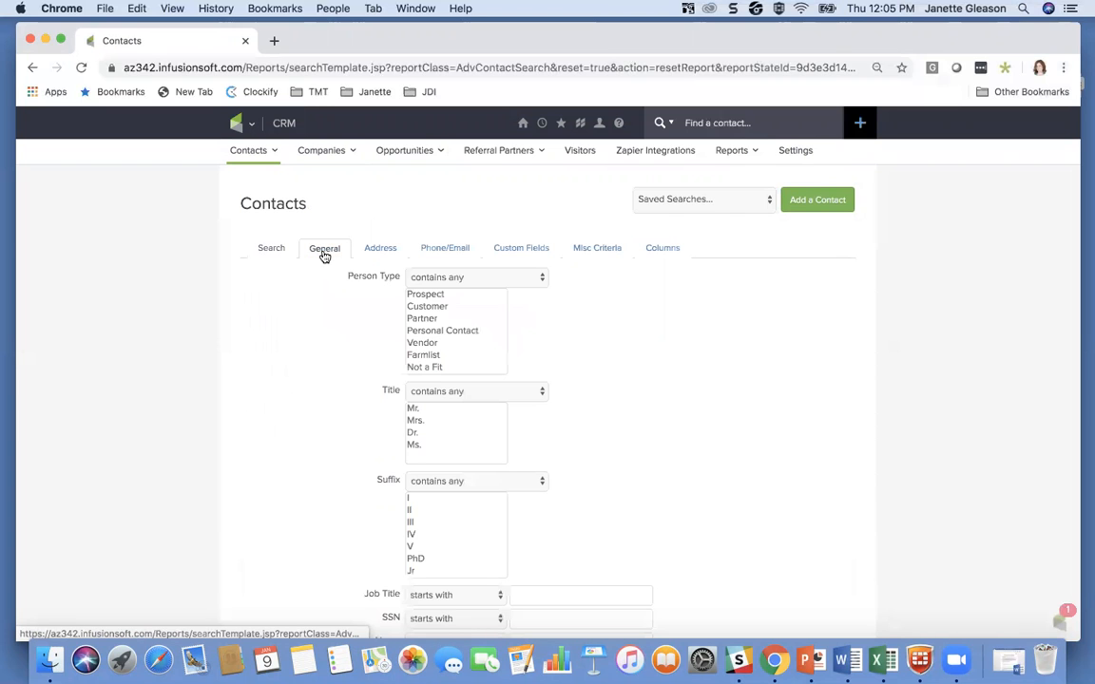
{"action": "left_click", "coordinate": [432, 307]}
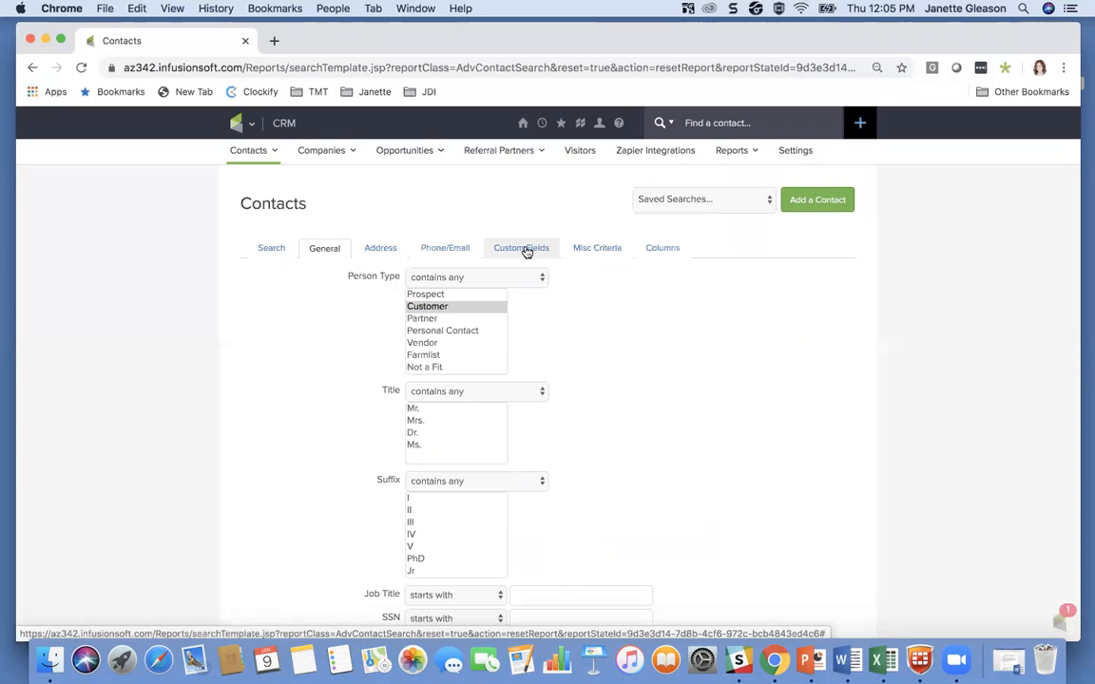
{"action": "left_click", "coordinate": [528, 249]}
{"action": "scroll", "coordinate": [489, 361], "scroll_direction": "down", "scroll_amount": 10}
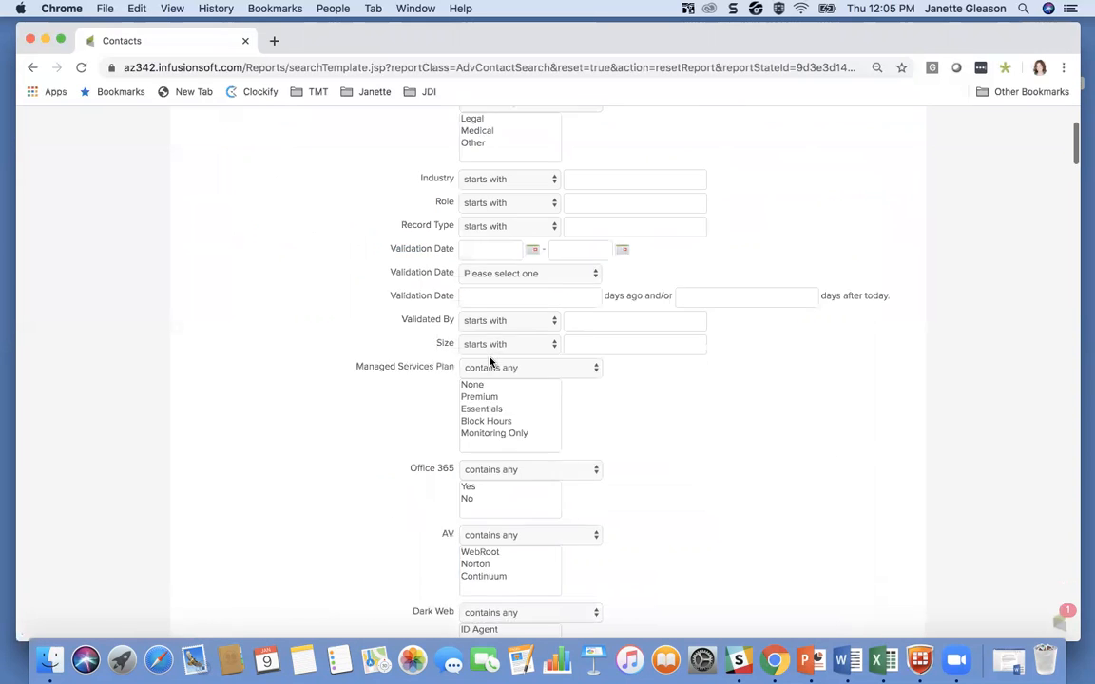
{"action": "scroll", "coordinate": [490, 362], "scroll_direction": "down", "scroll_amount": 2}
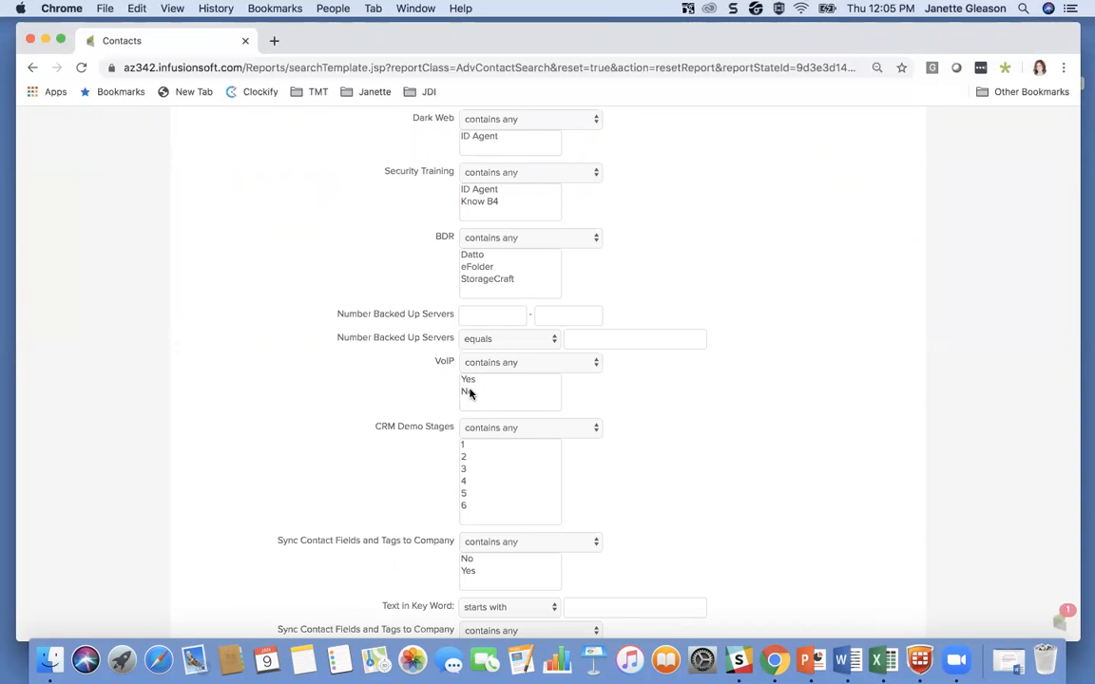
{"action": "left_click", "coordinate": [472, 394]}
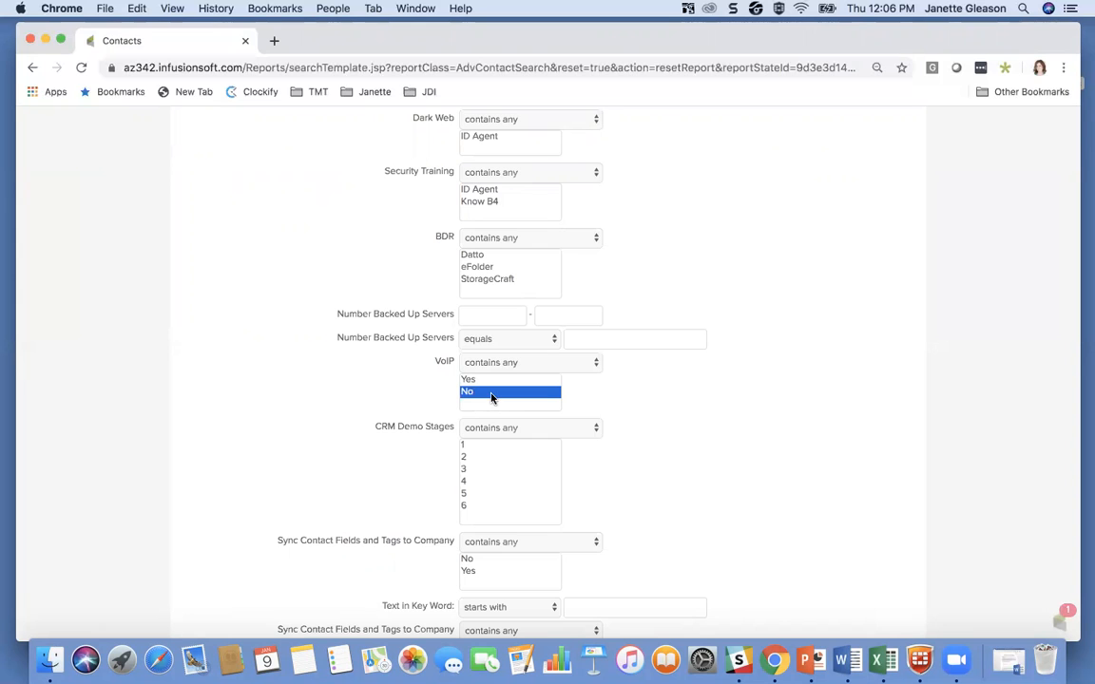
{"action": "scroll", "coordinate": [428, 386], "scroll_direction": "down", "scroll_amount": 15}
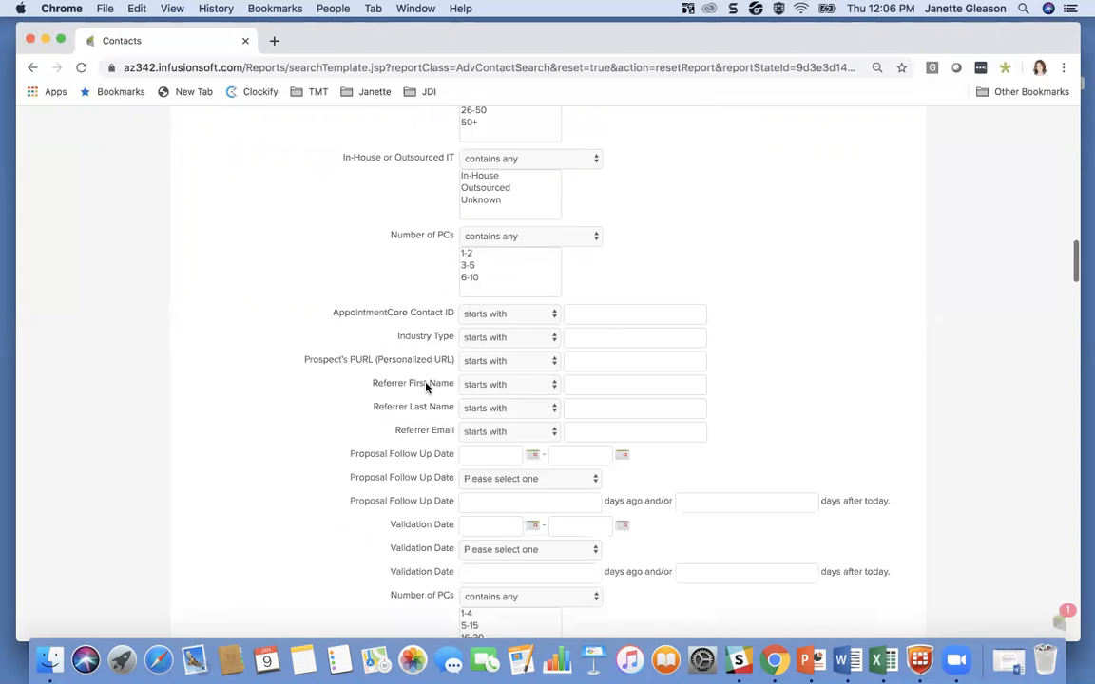
{"action": "scroll", "coordinate": [349, 562], "scroll_direction": "down", "scroll_amount": 20}
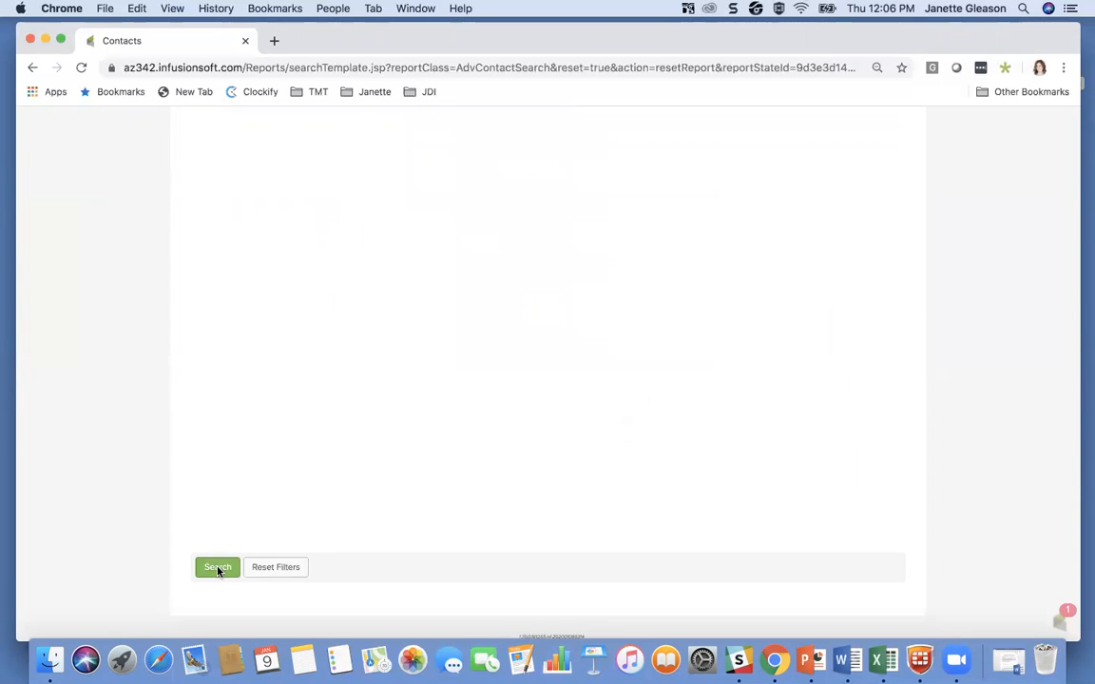
{"action": "left_click", "coordinate": [218, 568]}
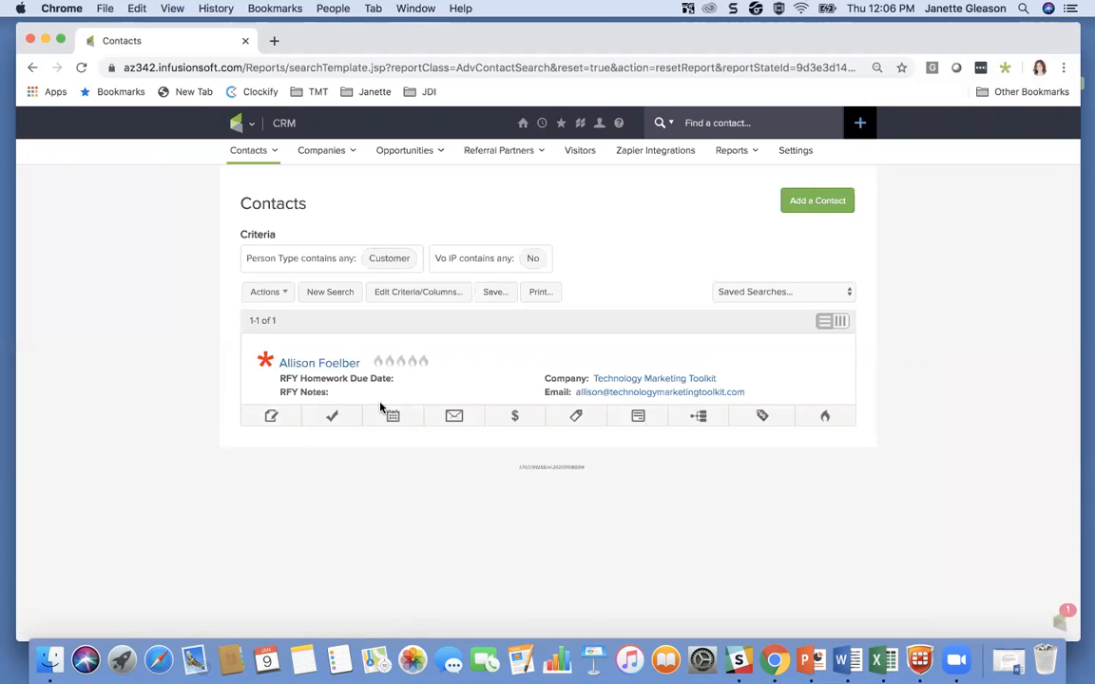
Step: Go to the dashboard, add a Custom Statistics widget to it and open the widget's statistic setup
{"action": "left_click", "coordinate": [522, 127]}
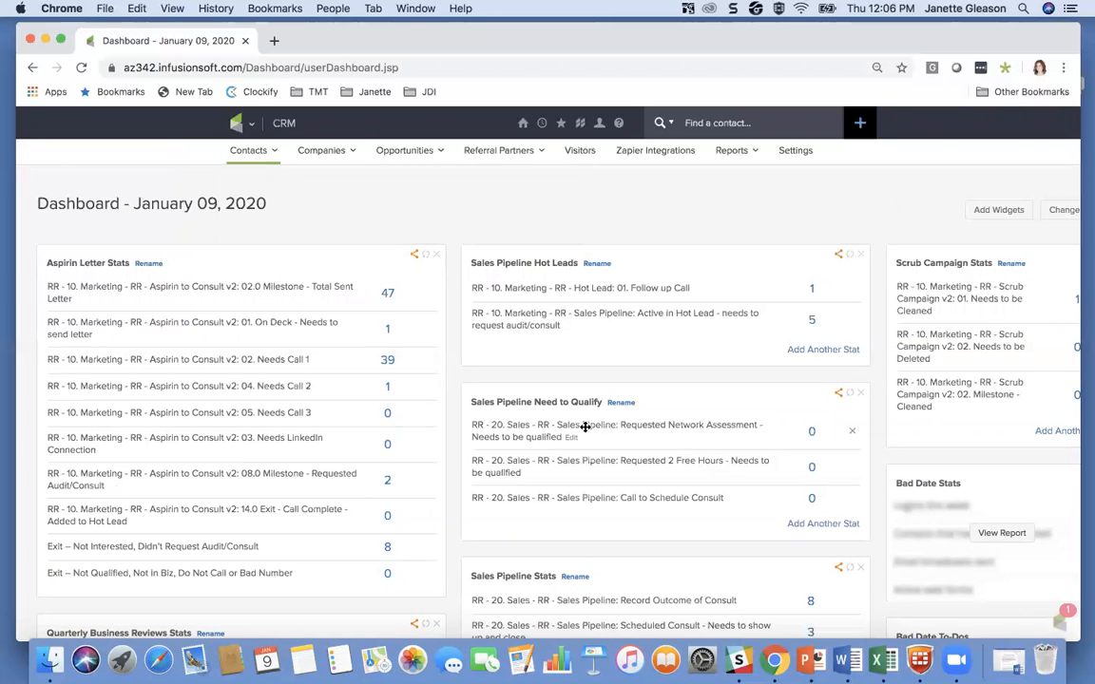
{"action": "scroll", "coordinate": [256, 386], "scroll_direction": "down", "scroll_amount": 5}
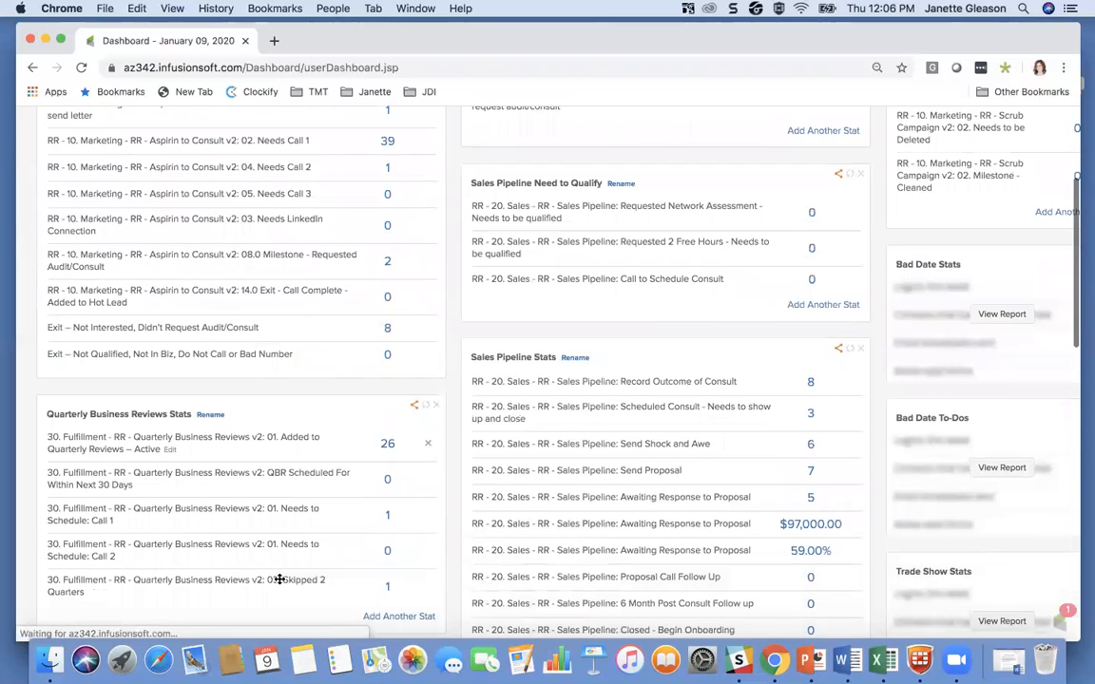
{"action": "scroll", "coordinate": [196, 542], "scroll_direction": "down", "scroll_amount": 4}
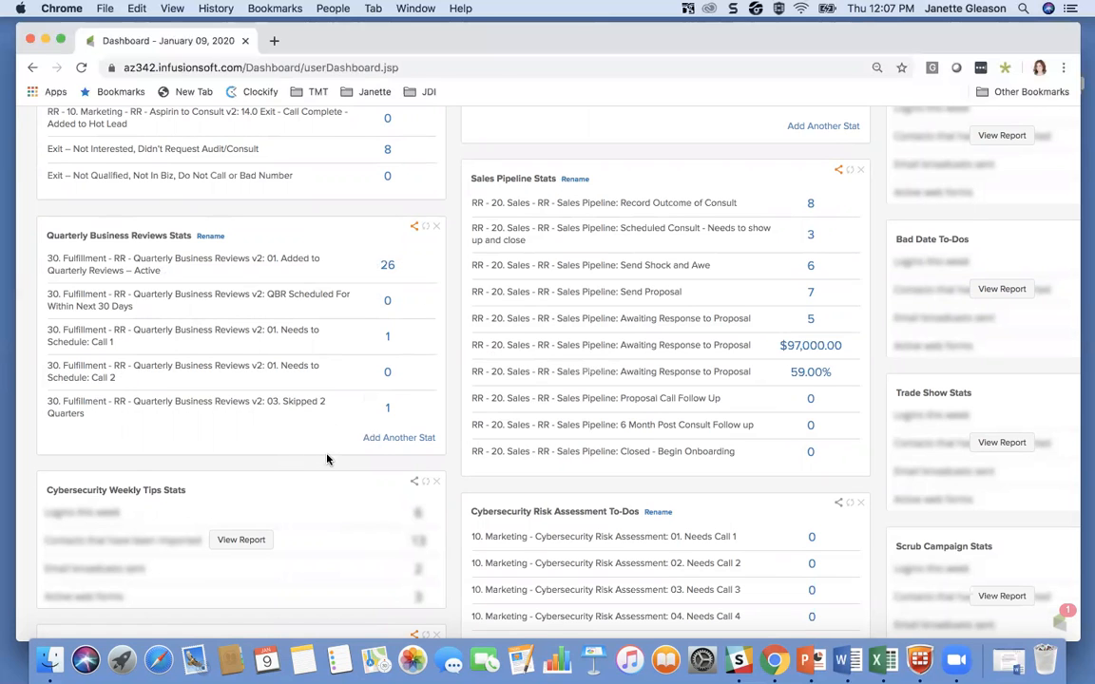
{"action": "scroll", "coordinate": [286, 373], "scroll_direction": "up", "scroll_amount": 10}
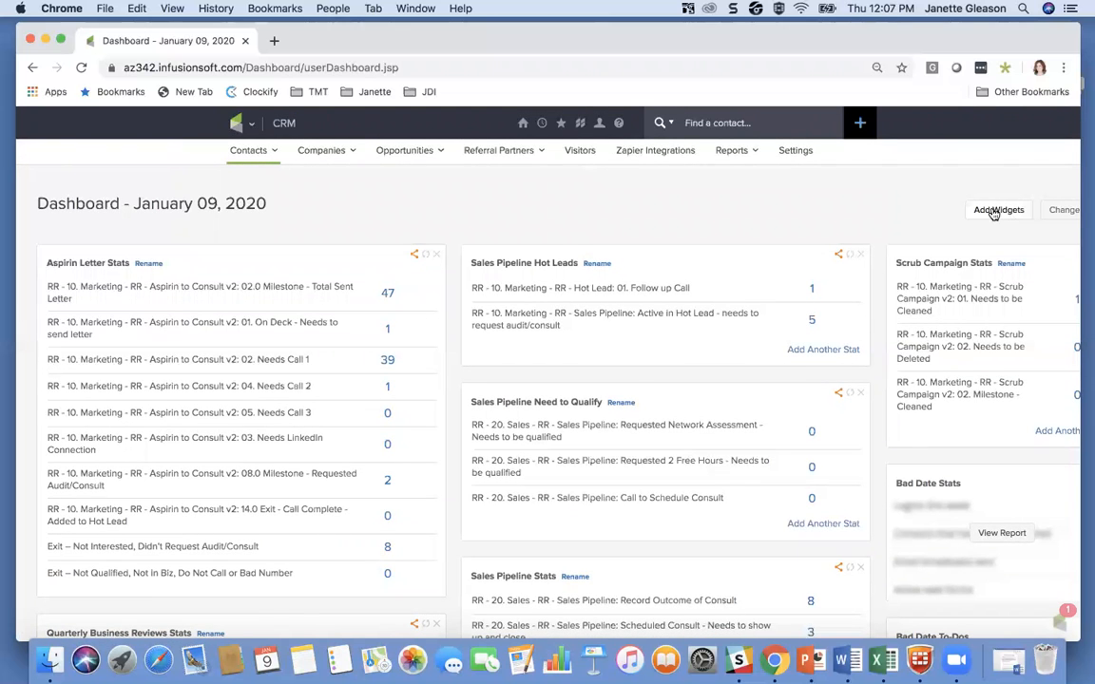
{"action": "left_click", "coordinate": [1007, 212]}
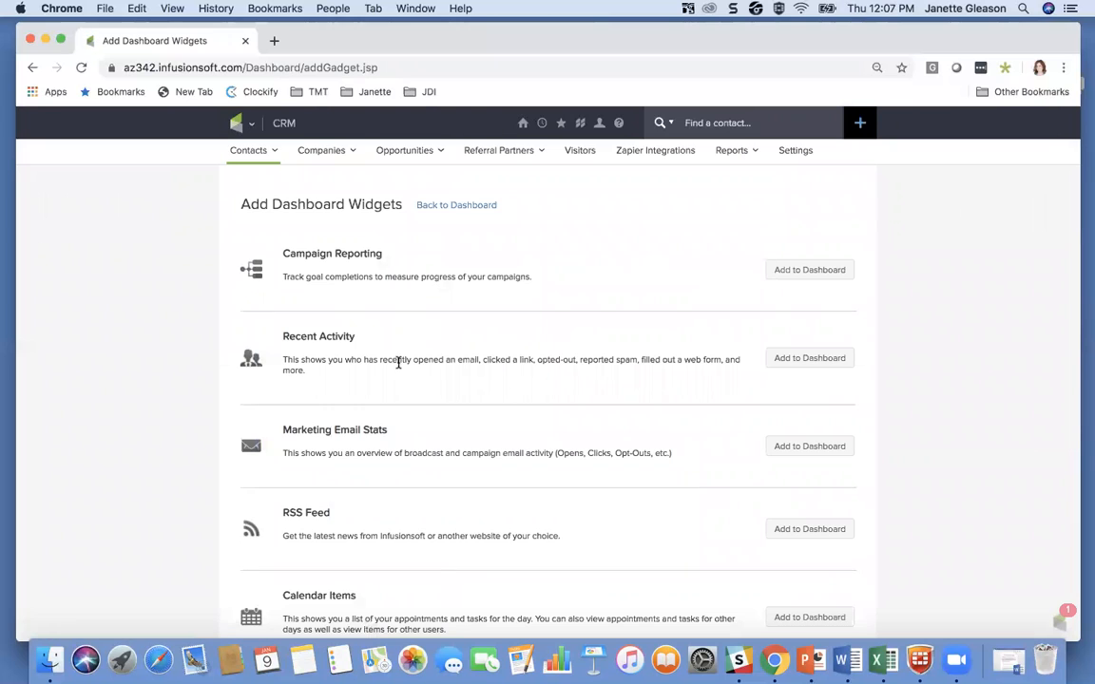
{"action": "scroll", "coordinate": [398, 363], "scroll_direction": "down", "scroll_amount": 3}
{"action": "right_click", "coordinate": [307, 397]}
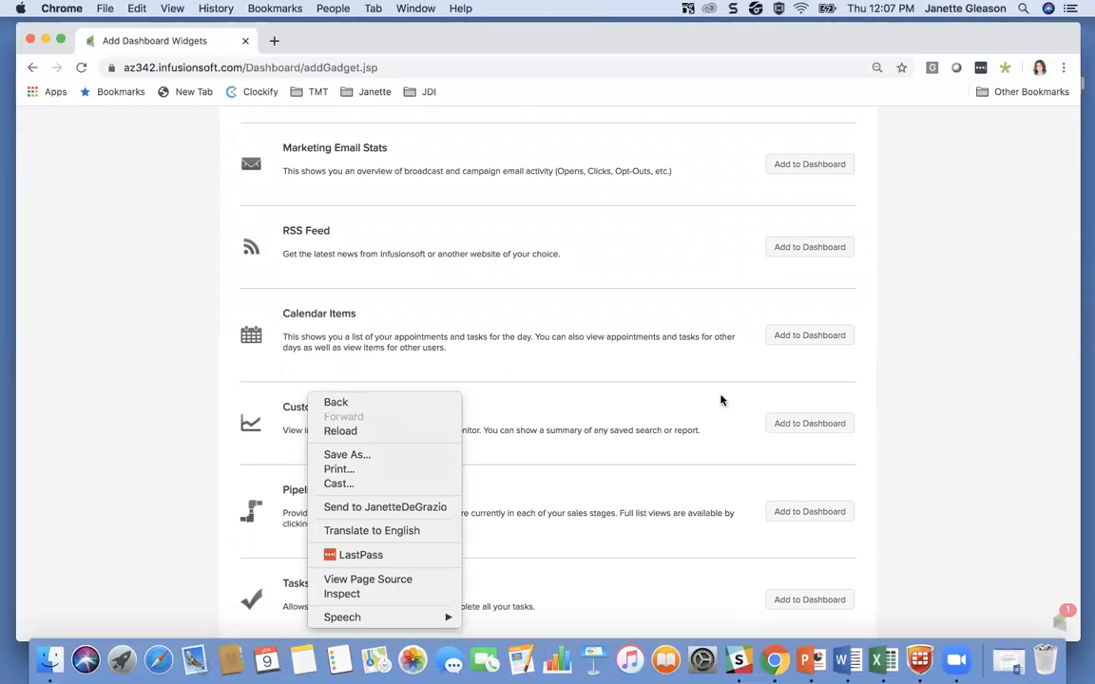
{"action": "left_click", "coordinate": [793, 425]}
{"action": "left_click", "coordinate": [796, 427]}
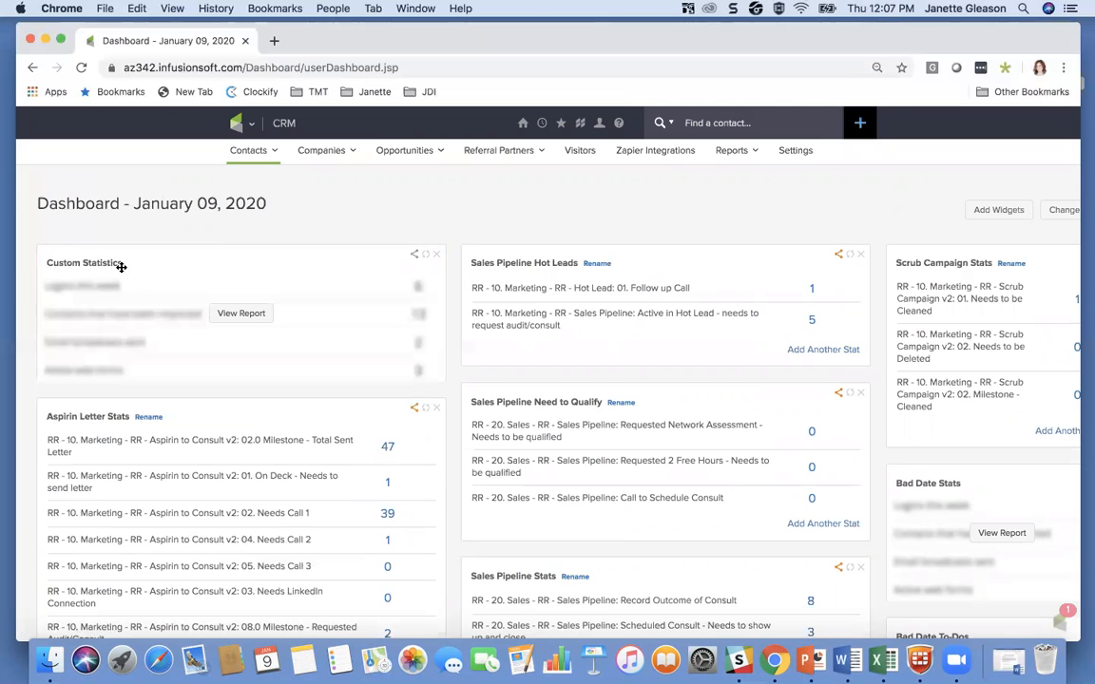
{"action": "left_click", "coordinate": [220, 314]}
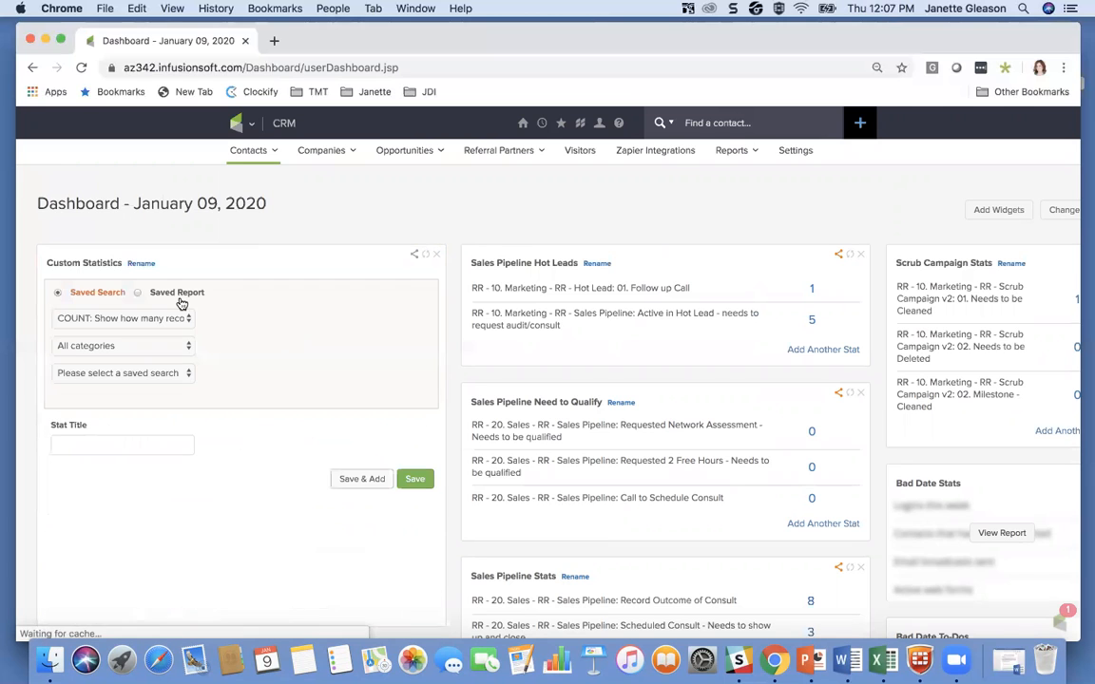
Step: Rename the new Custom Statistics widget as "Current Database"
{"action": "scroll", "coordinate": [761, 430], "scroll_direction": "right", "scroll_amount": 2}
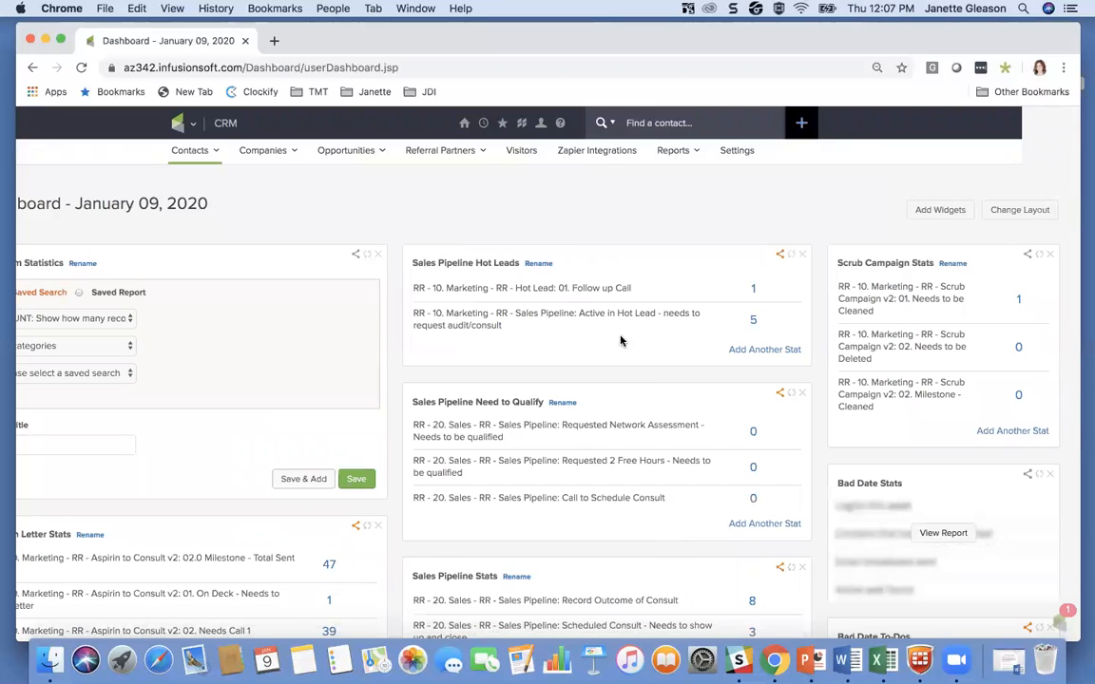
{"action": "scroll", "coordinate": [379, 196], "scroll_direction": "left", "scroll_amount": 3}
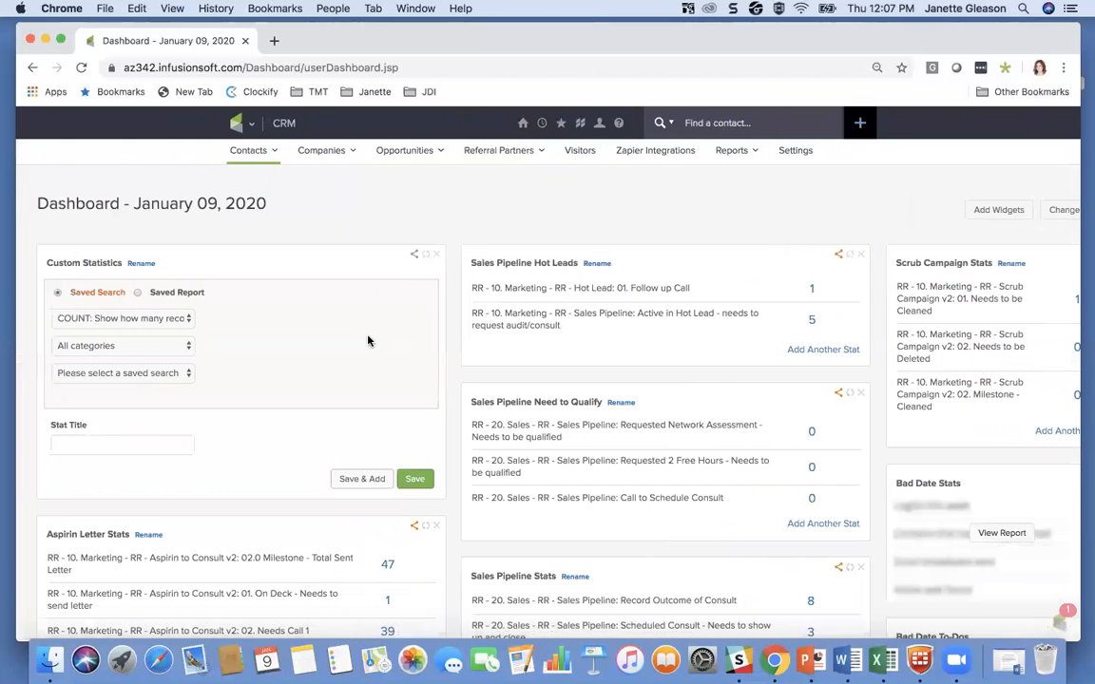
{"action": "left_click", "coordinate": [140, 264]}
{"action": "left_click_drag", "start_coordinate": [120, 314], "coordinate": [44, 320]}
{"action": "type", "text": "Current Database"}
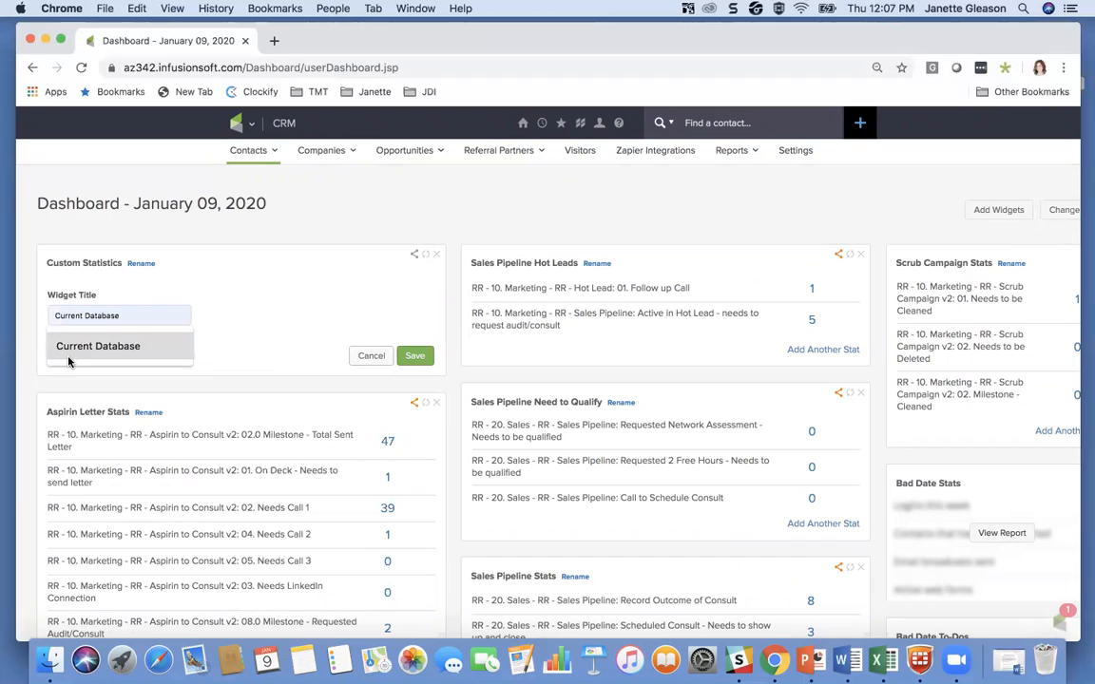
{"action": "left_click", "coordinate": [67, 346]}
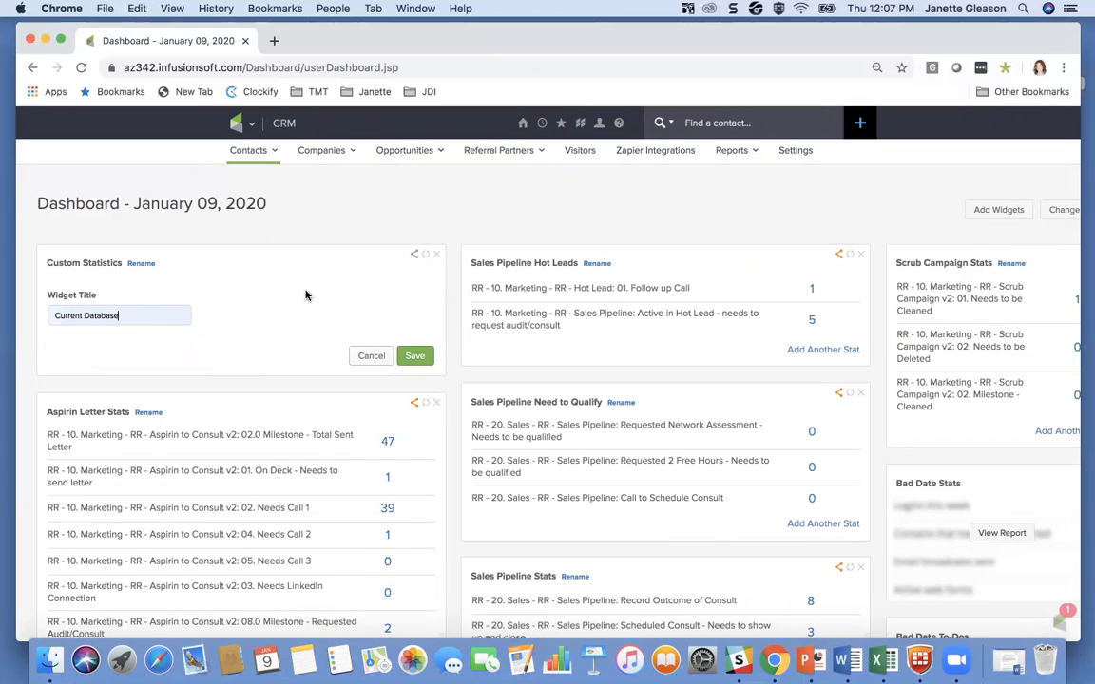
{"action": "left_click", "coordinate": [415, 357]}
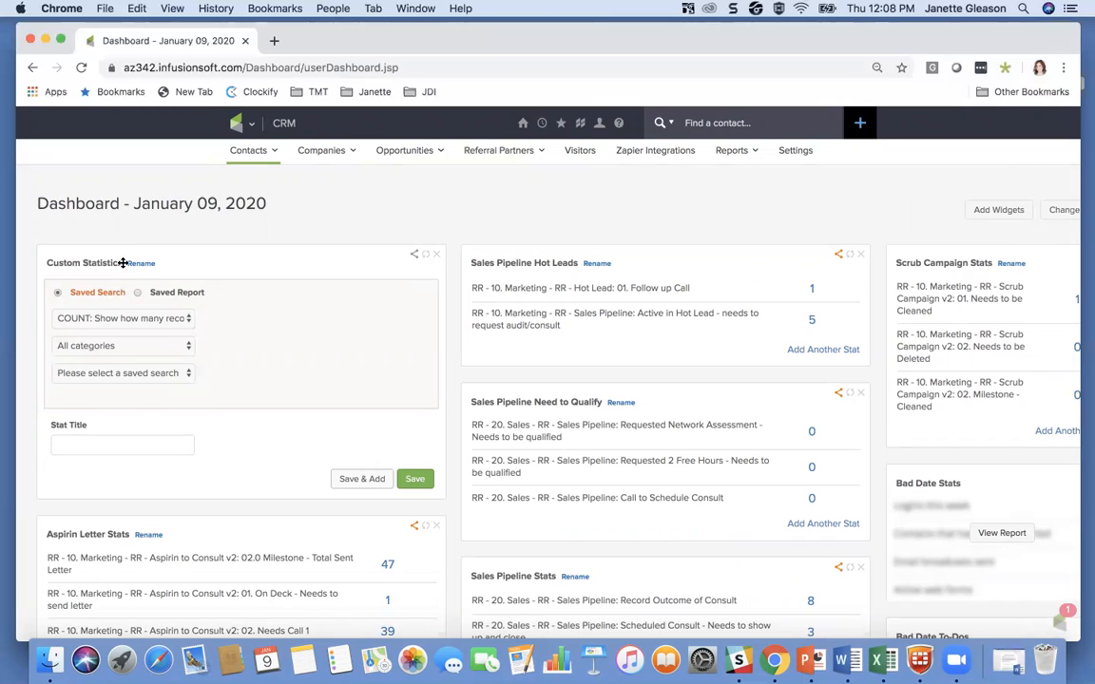
Step: Add a count statistic for the saved search Current Customers (TEST), title it "Current Customers", and save it to add another
{"action": "left_click", "coordinate": [101, 376]}
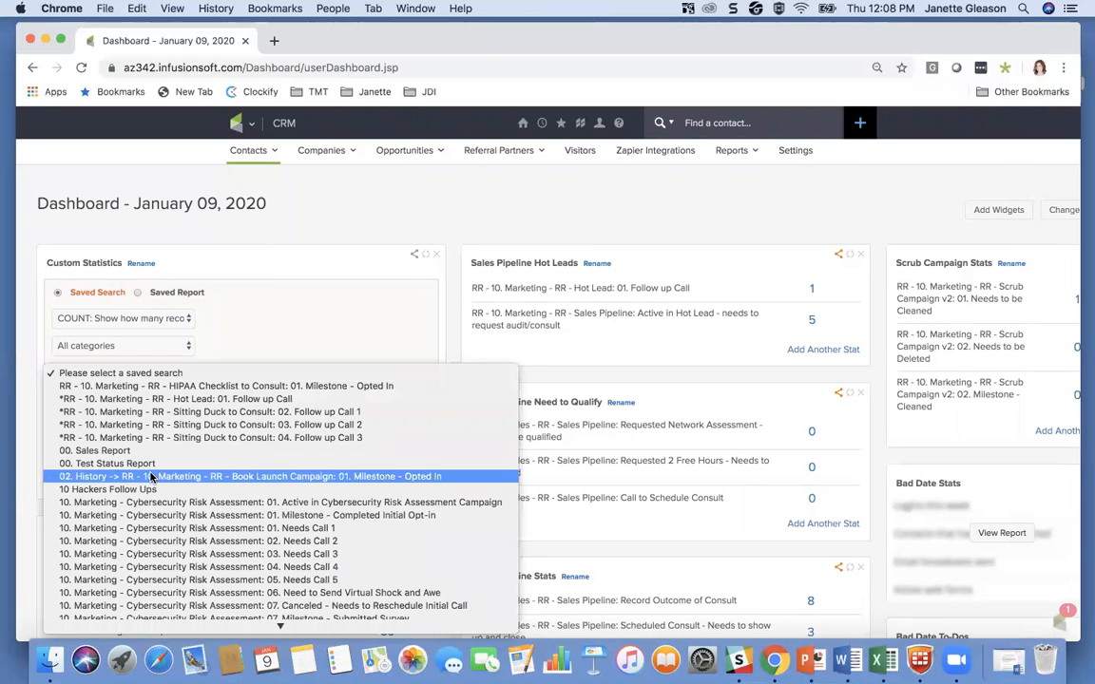
{"action": "scroll", "coordinate": [150, 476], "scroll_direction": "down", "scroll_amount": 10}
{"action": "scroll", "coordinate": [150, 475], "scroll_direction": "down", "scroll_amount": 6}
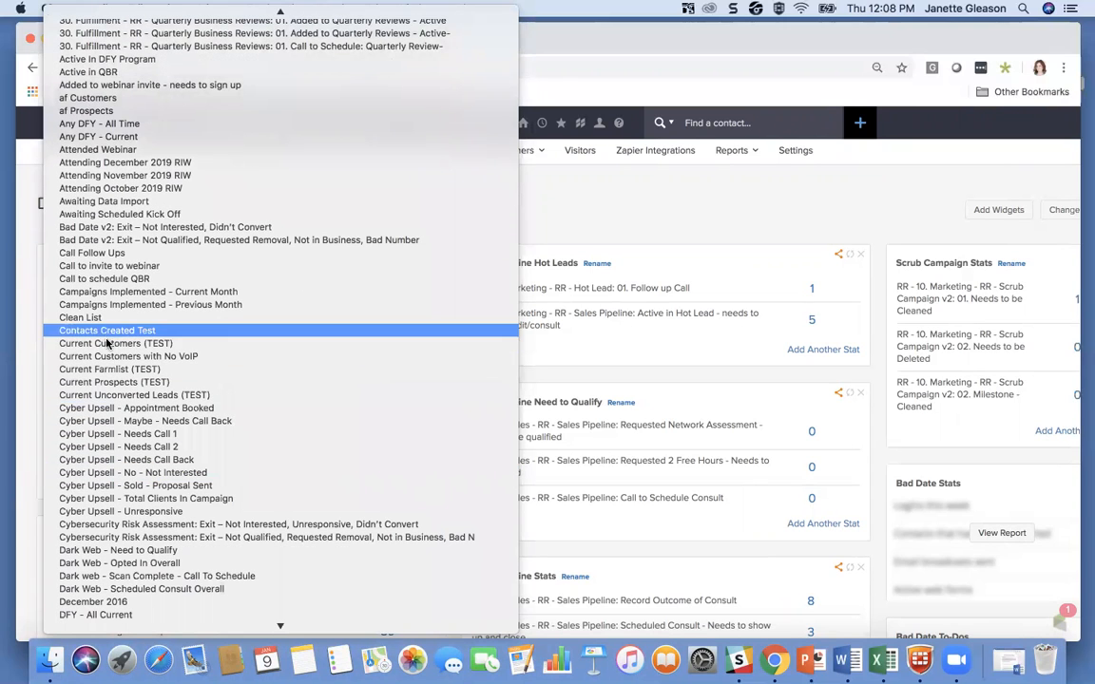
{"action": "left_click", "coordinate": [127, 345]}
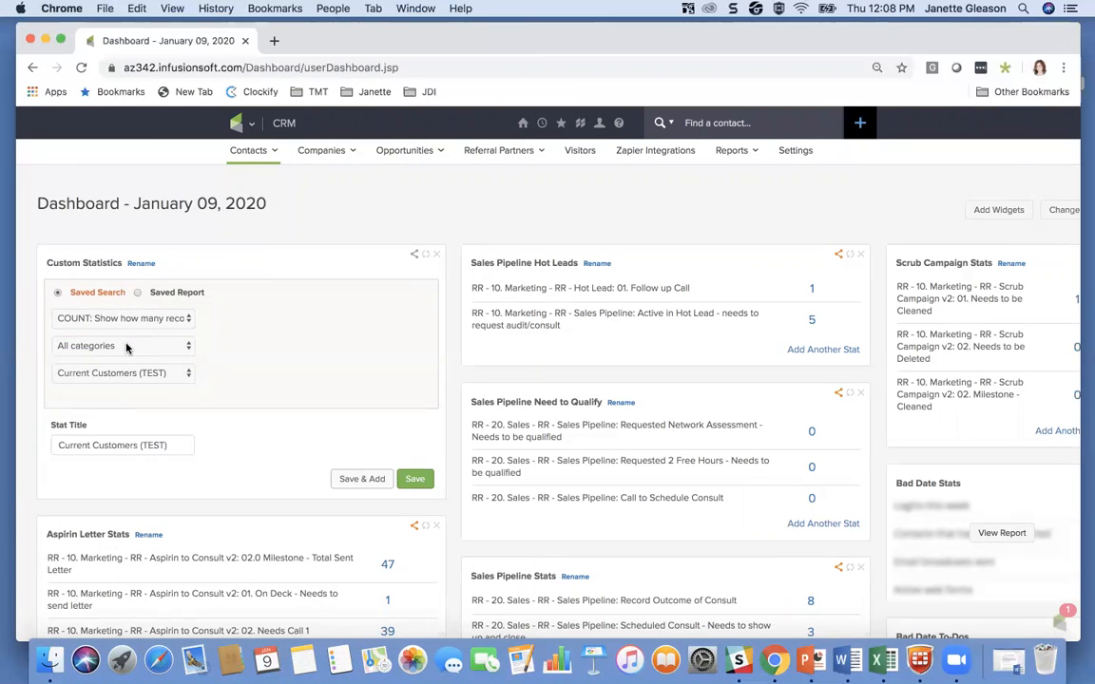
{"action": "left_click_drag", "start_coordinate": [171, 445], "coordinate": [140, 445]}
{"action": "key", "text": "BackSpace"}
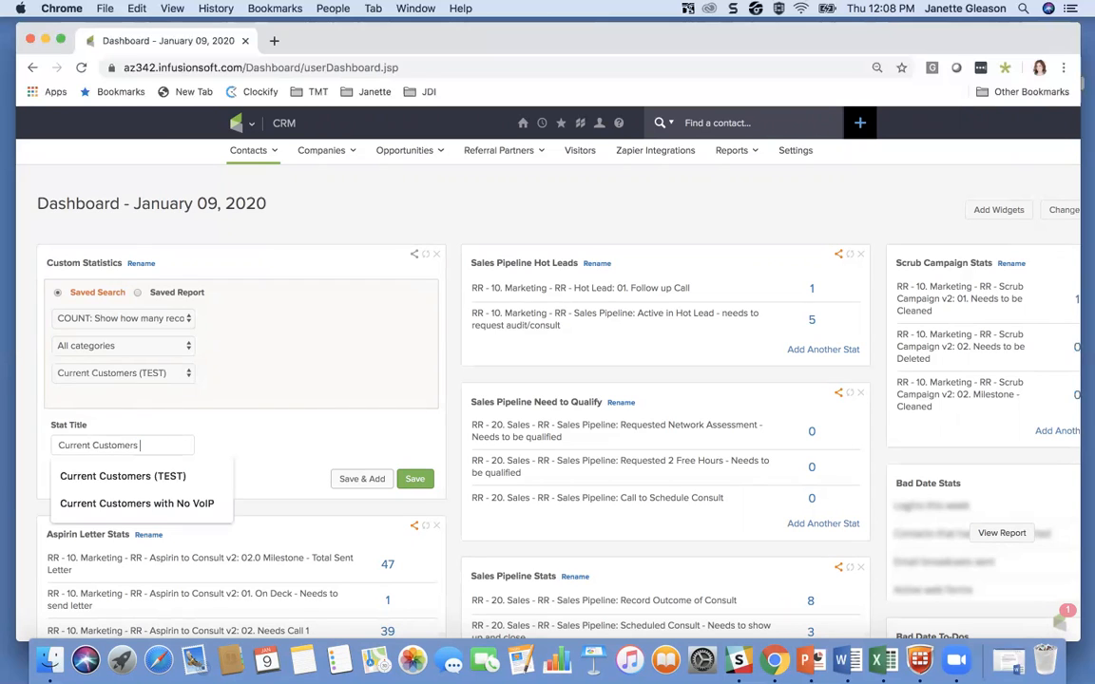
{"action": "key", "text": "BackSpace"}
{"action": "left_click", "coordinate": [151, 449]}
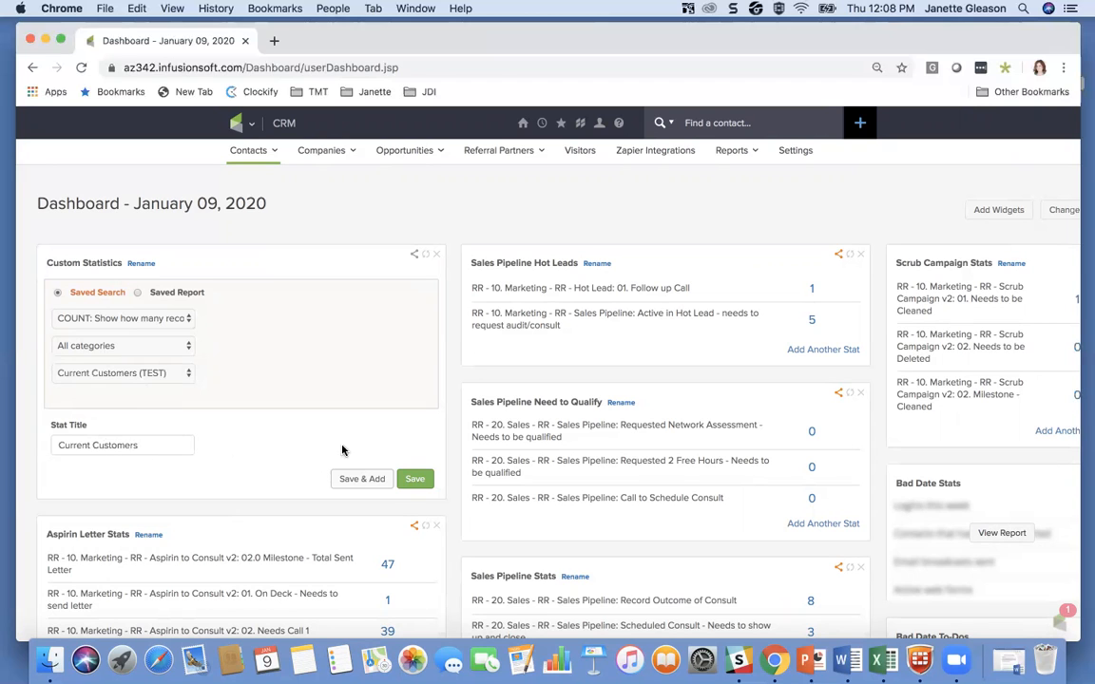
{"action": "left_click", "coordinate": [362, 480]}
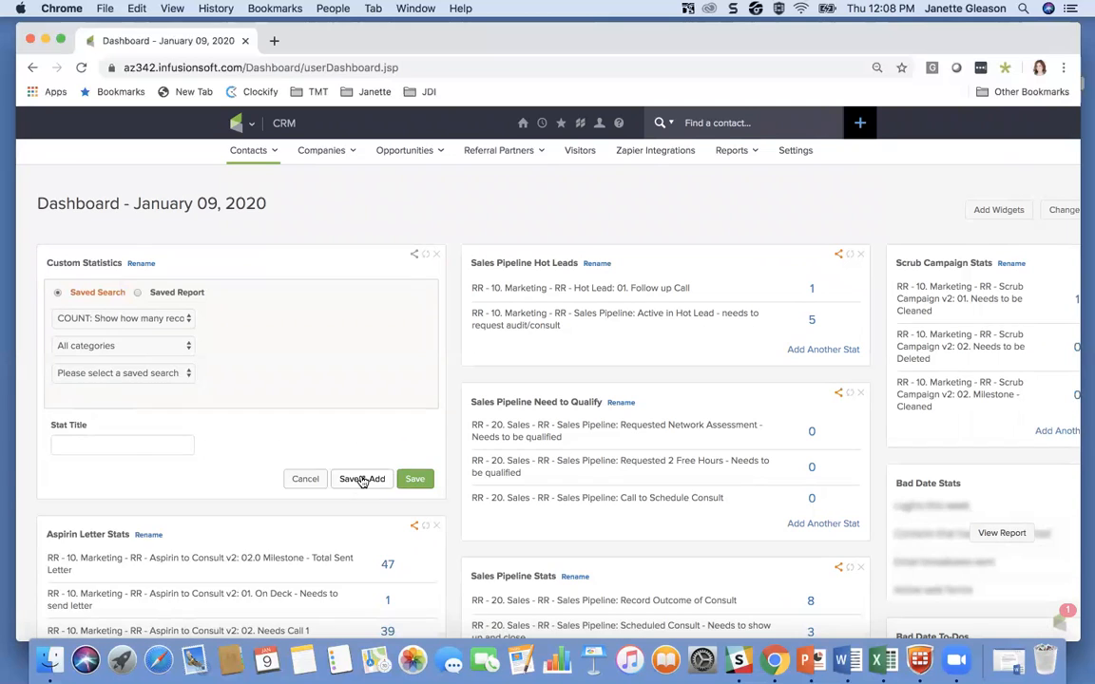
Step: Add a count statistic for the saved search Current Prospects (TEST), title it "Current Prospects", and save it to add another
{"action": "left_click", "coordinate": [105, 377]}
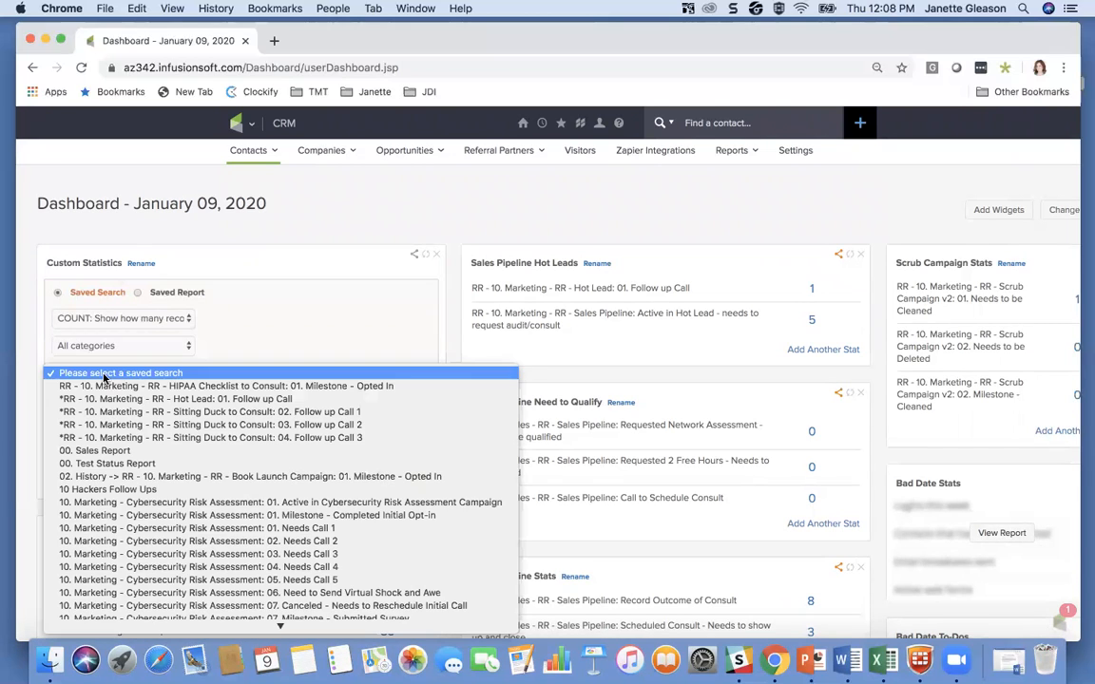
{"action": "scroll", "coordinate": [181, 540], "scroll_direction": "down", "scroll_amount": 3}
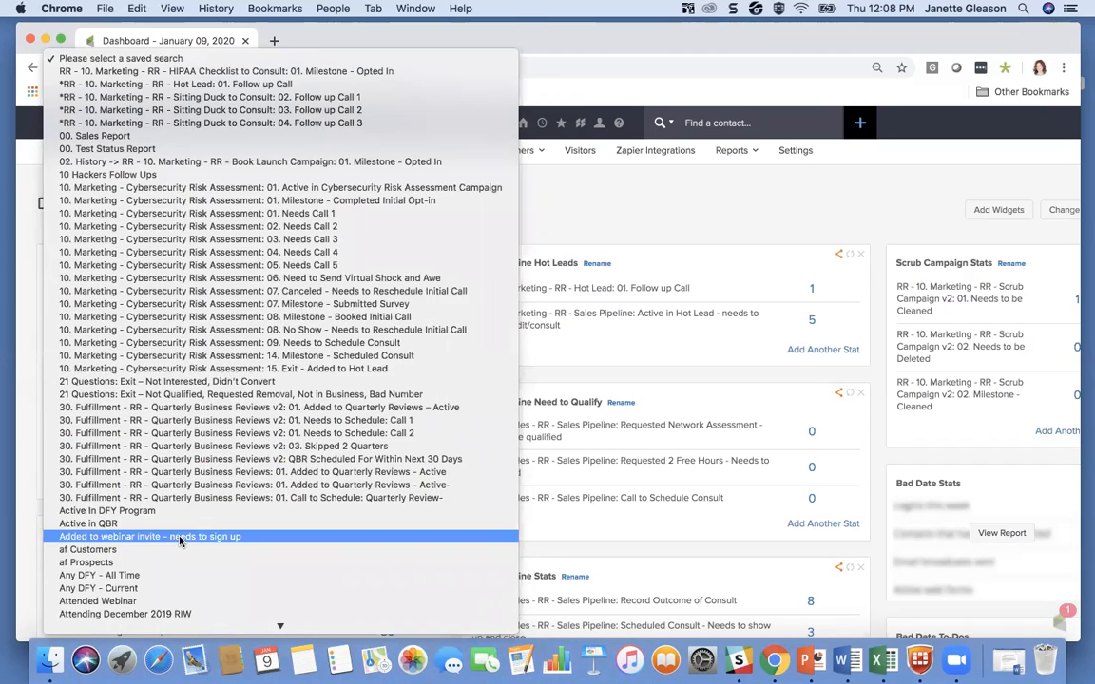
{"action": "scroll", "coordinate": [181, 540], "scroll_direction": "down", "scroll_amount": 10}
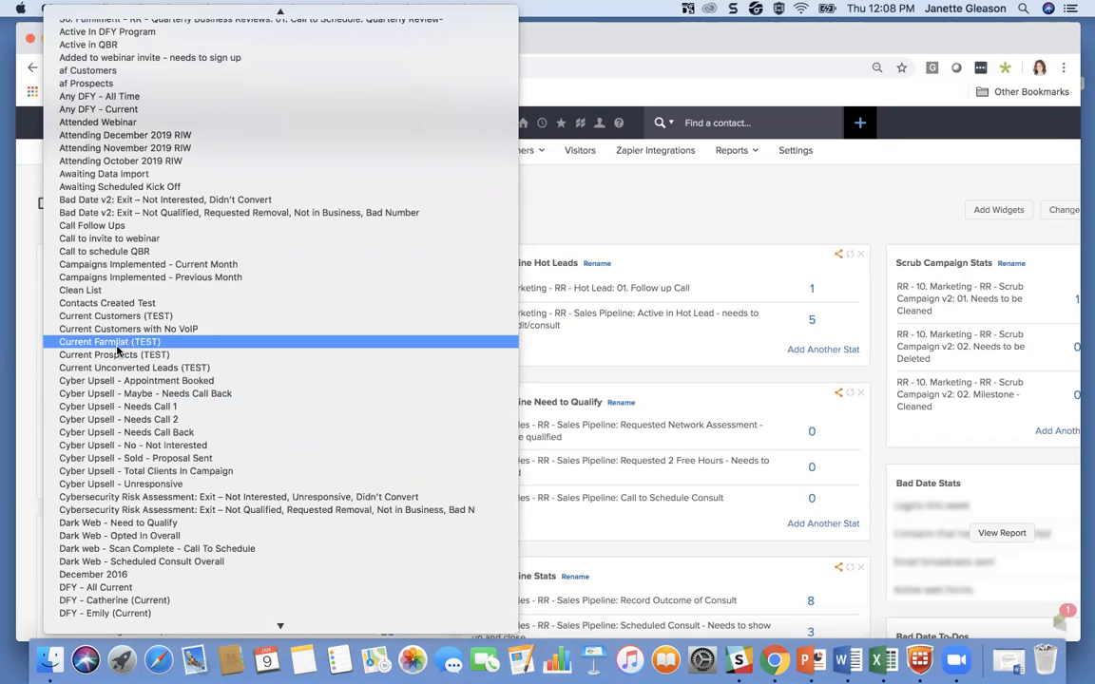
{"action": "left_click", "coordinate": [111, 355]}
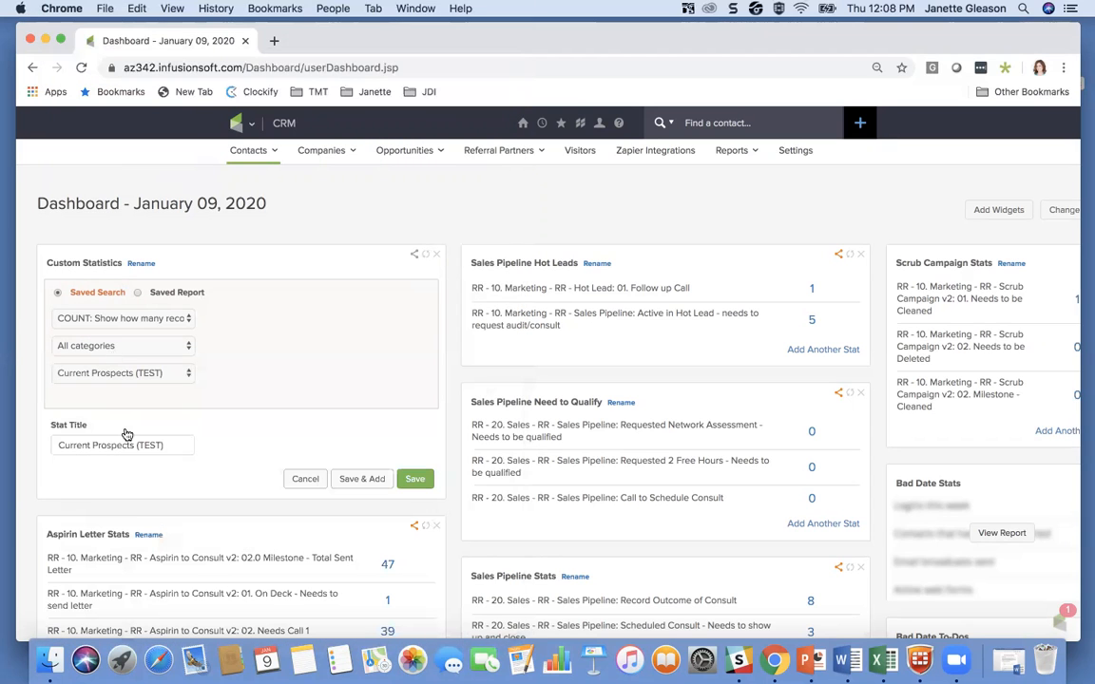
{"action": "left_click_drag", "start_coordinate": [169, 446], "coordinate": [138, 448]}
{"action": "key", "text": "BackSpace"}
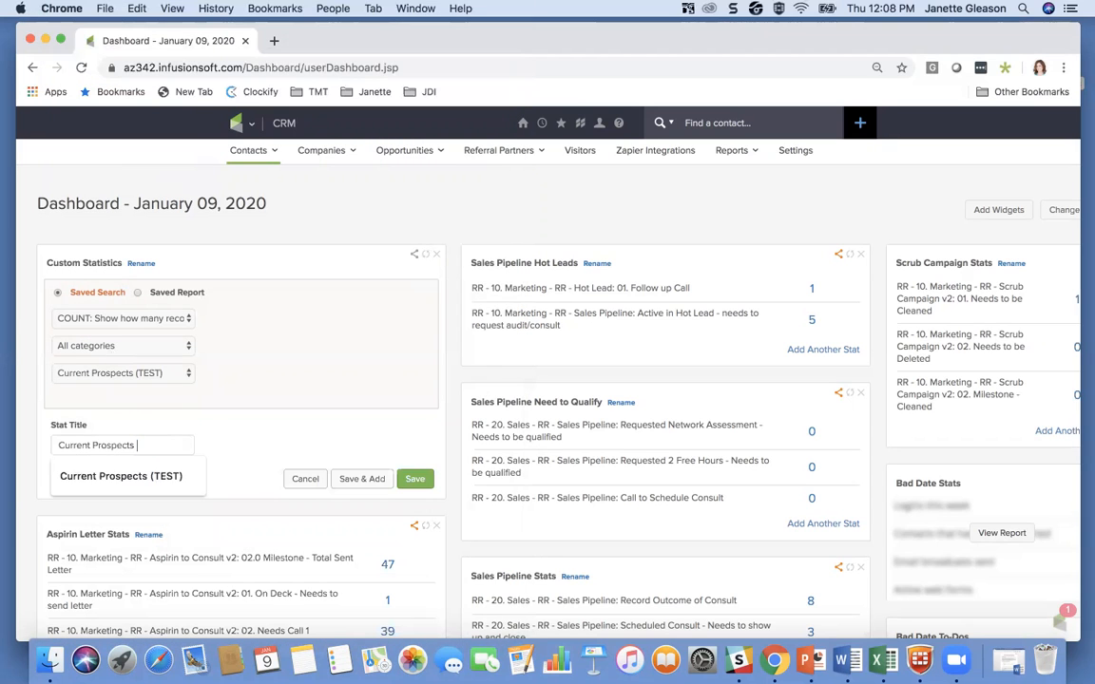
{"action": "left_click", "coordinate": [356, 479]}
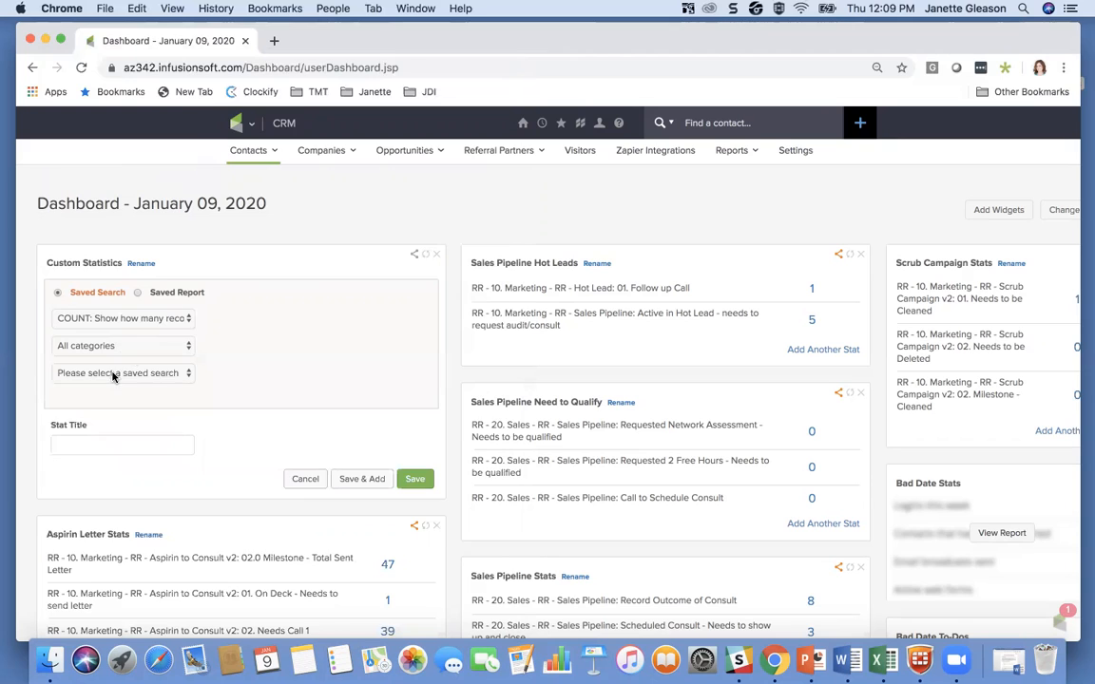
Step: Add a count statistic for the saved search Current Farmlist (TEST), title it "Current Farmlist", and save it to add another
{"action": "left_click", "coordinate": [112, 373]}
{"action": "scroll", "coordinate": [123, 444], "scroll_direction": "down", "scroll_amount": 10}
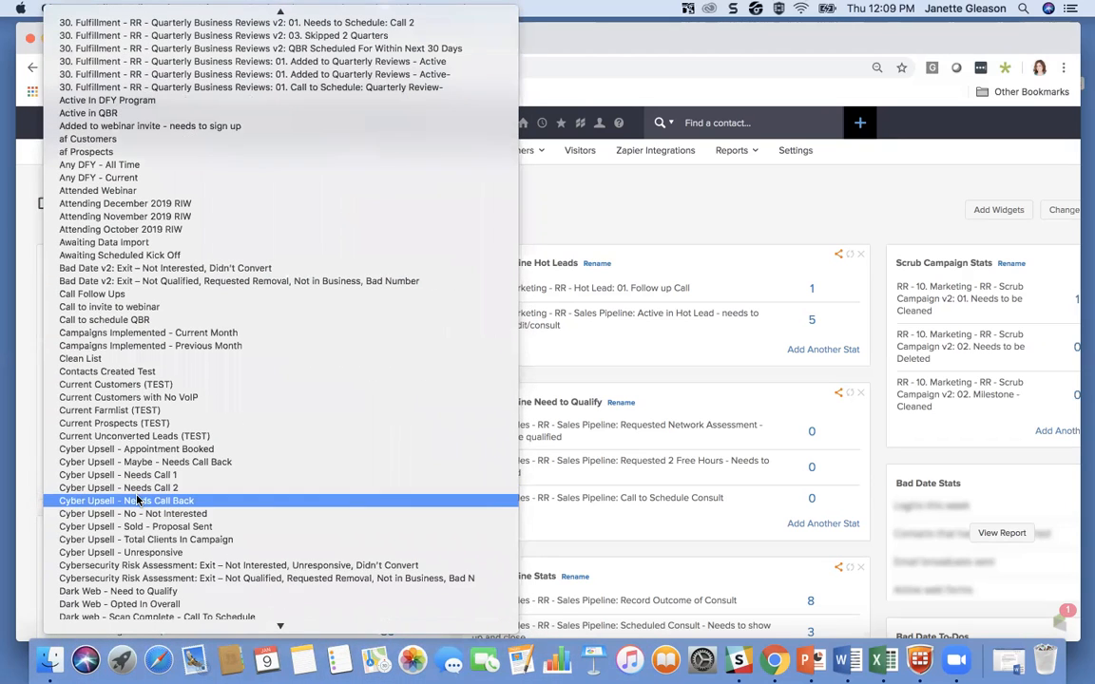
{"action": "left_click", "coordinate": [137, 501]}
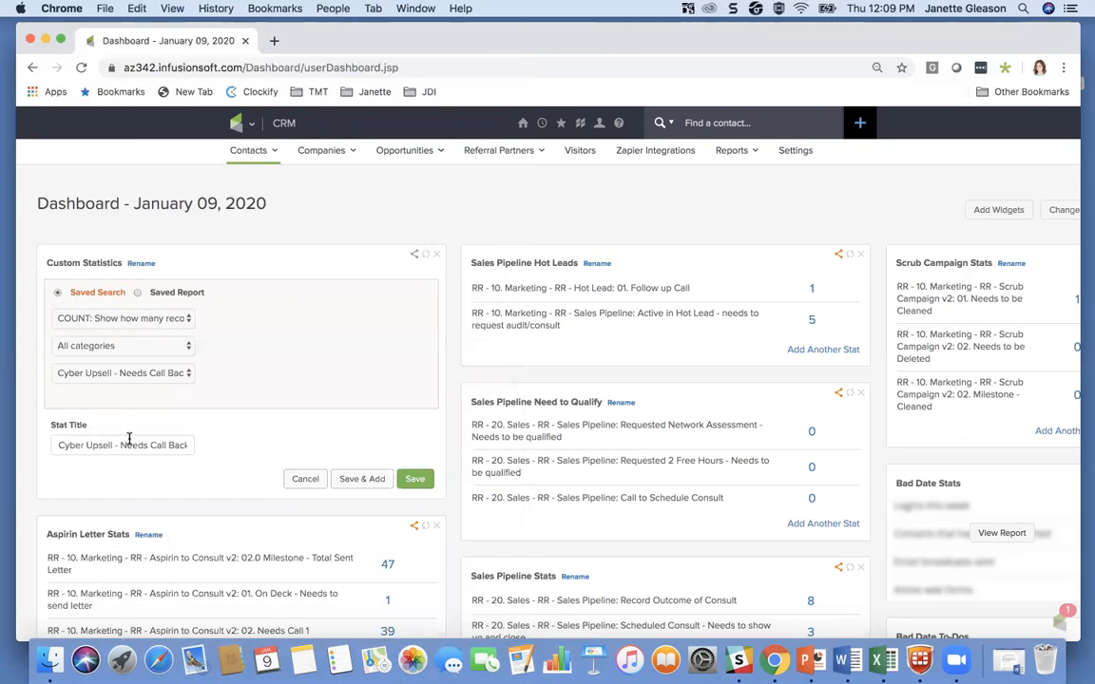
{"action": "left_click", "coordinate": [132, 376]}
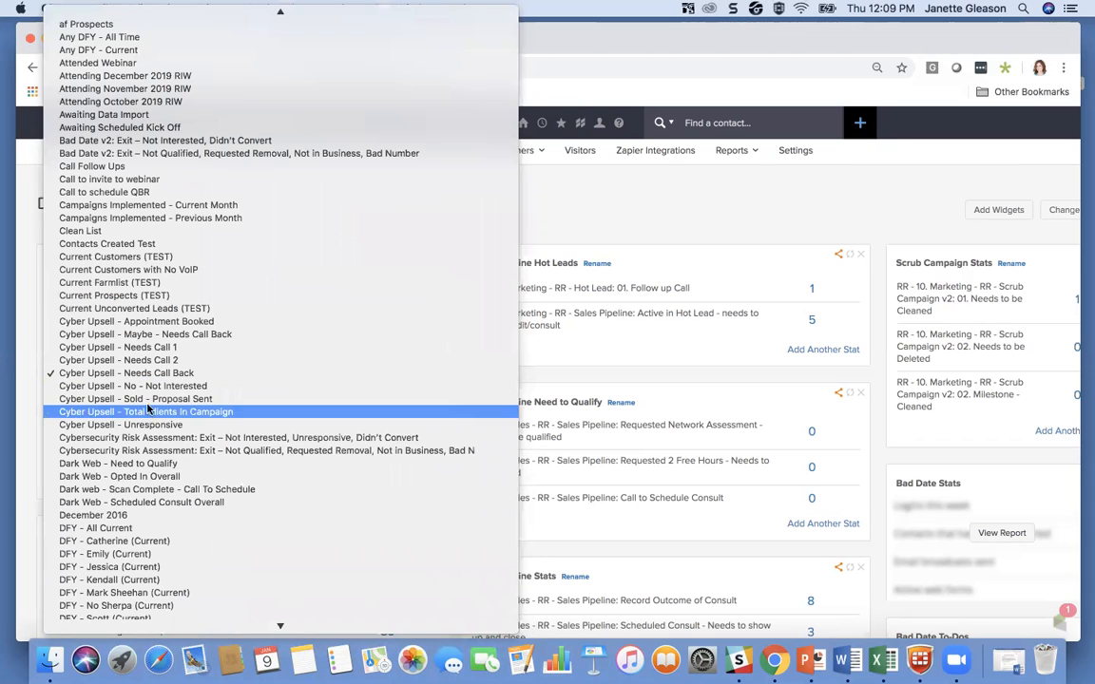
{"action": "left_click", "coordinate": [111, 282]}
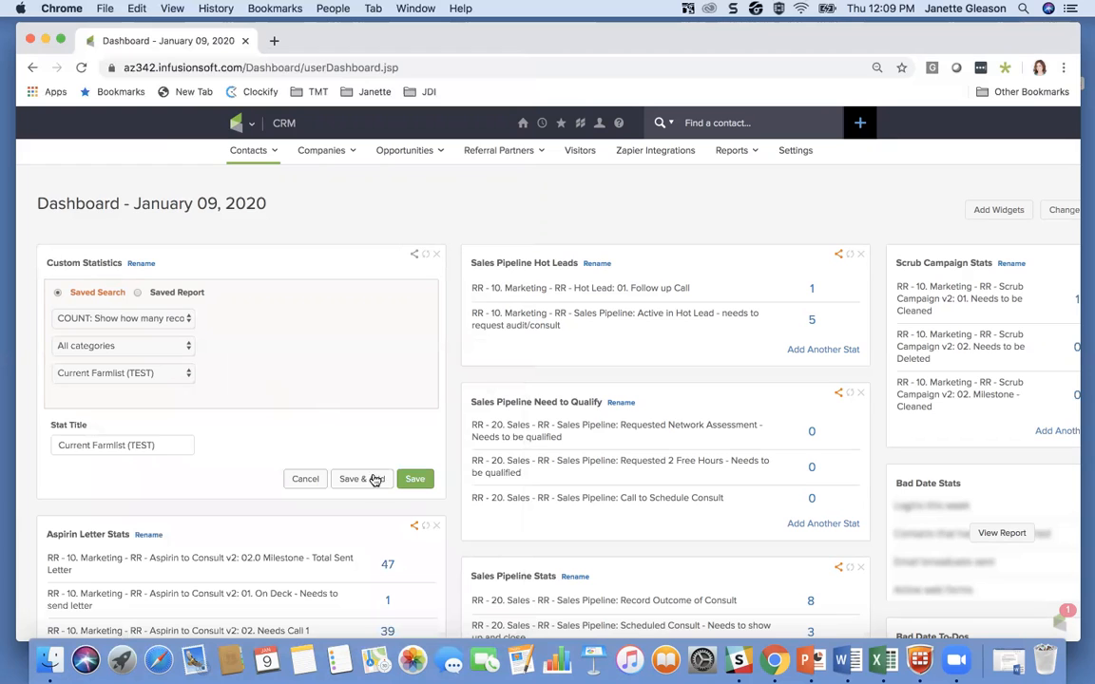
{"action": "left_click_drag", "start_coordinate": [161, 445], "coordinate": [132, 445]}
{"action": "key", "text": "BackSpace"}
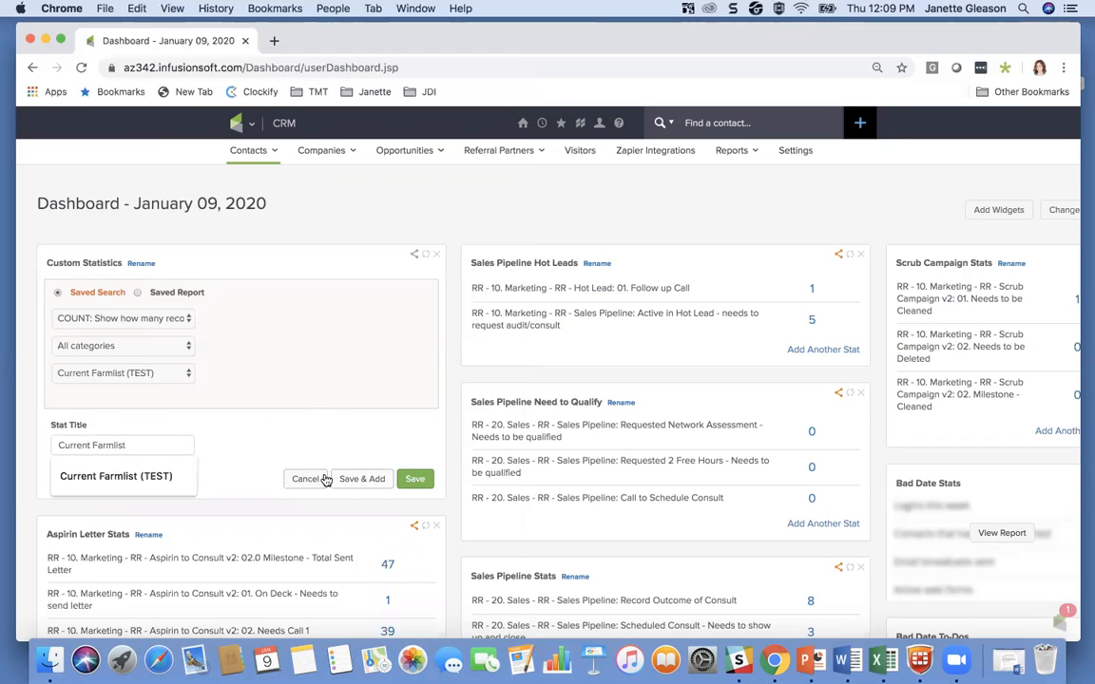
{"action": "left_click", "coordinate": [356, 478]}
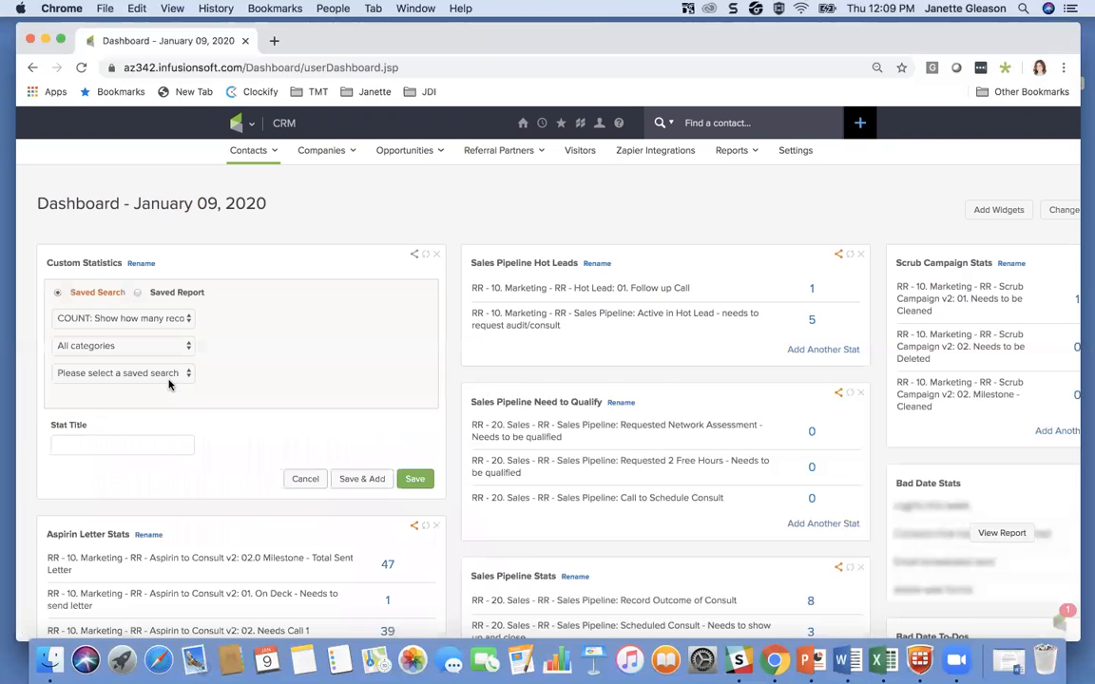
Step: Add a count statistic for the saved search Current Unconverted Leads (TEST) with its default title, and save it to finish the setup
{"action": "left_click", "coordinate": [111, 374]}
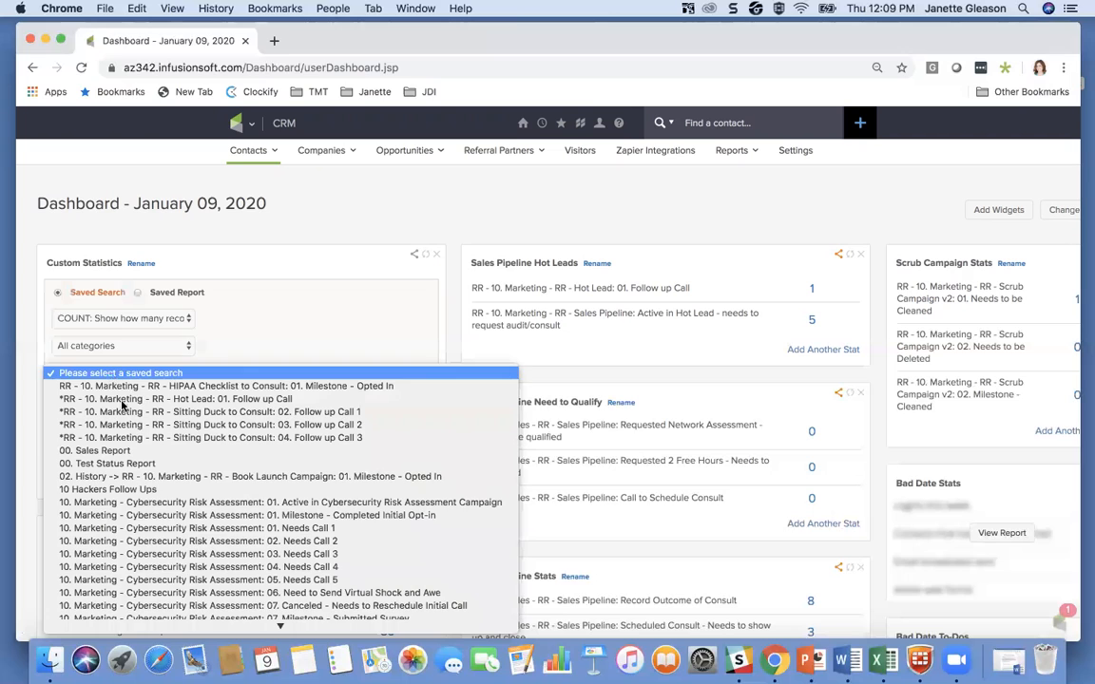
{"action": "scroll", "coordinate": [140, 453], "scroll_direction": "down", "scroll_amount": 5}
{"action": "scroll", "coordinate": [140, 453], "scroll_direction": "down", "scroll_amount": 10}
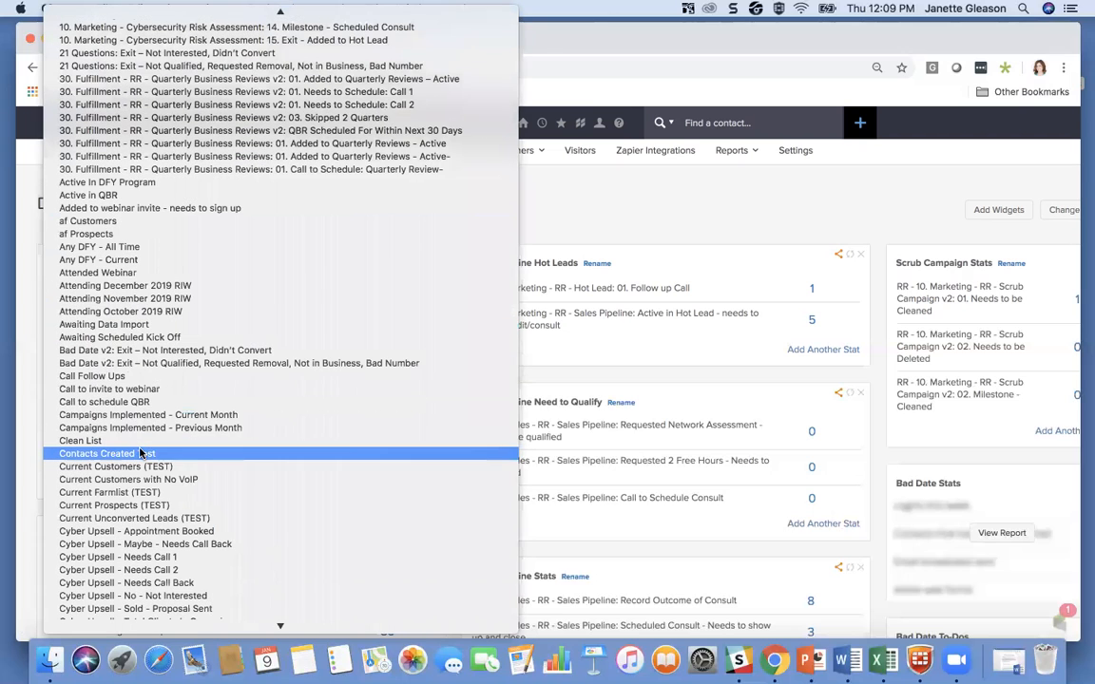
{"action": "scroll", "coordinate": [140, 453], "scroll_direction": "down", "scroll_amount": 4}
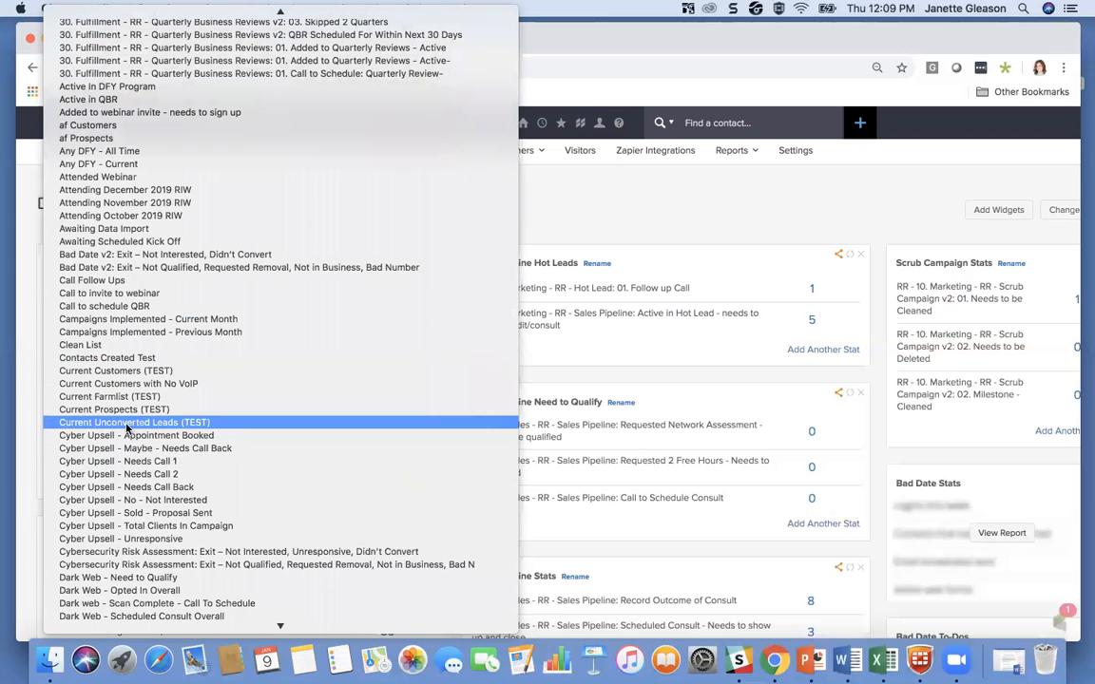
{"action": "left_click", "coordinate": [165, 424]}
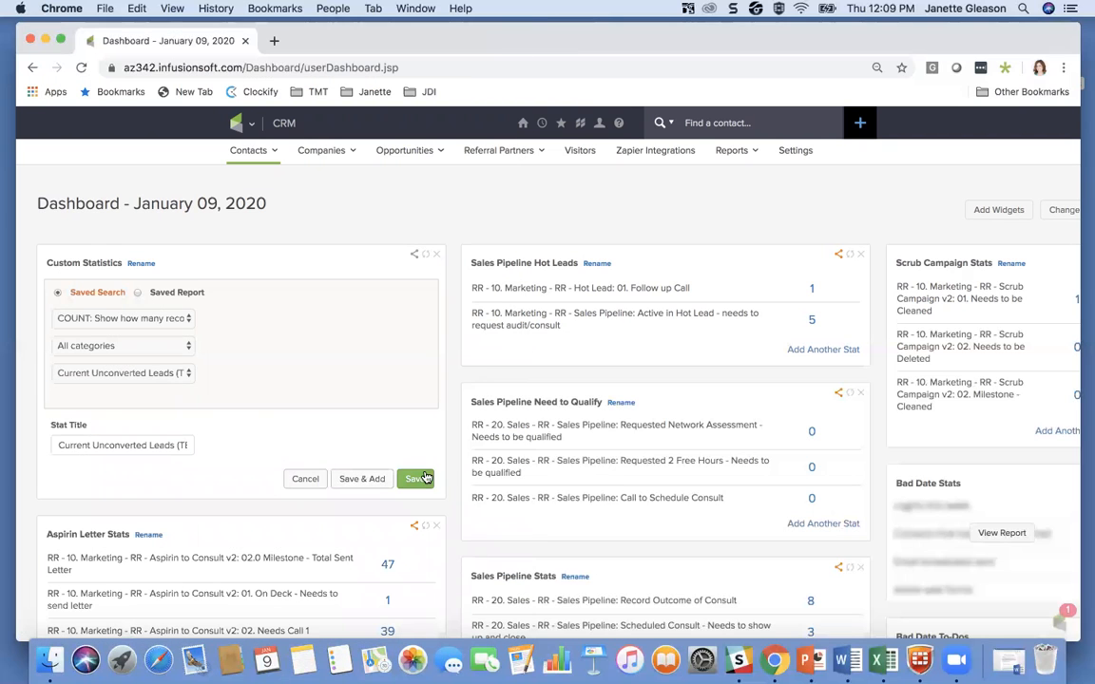
{"action": "left_click", "coordinate": [417, 480]}
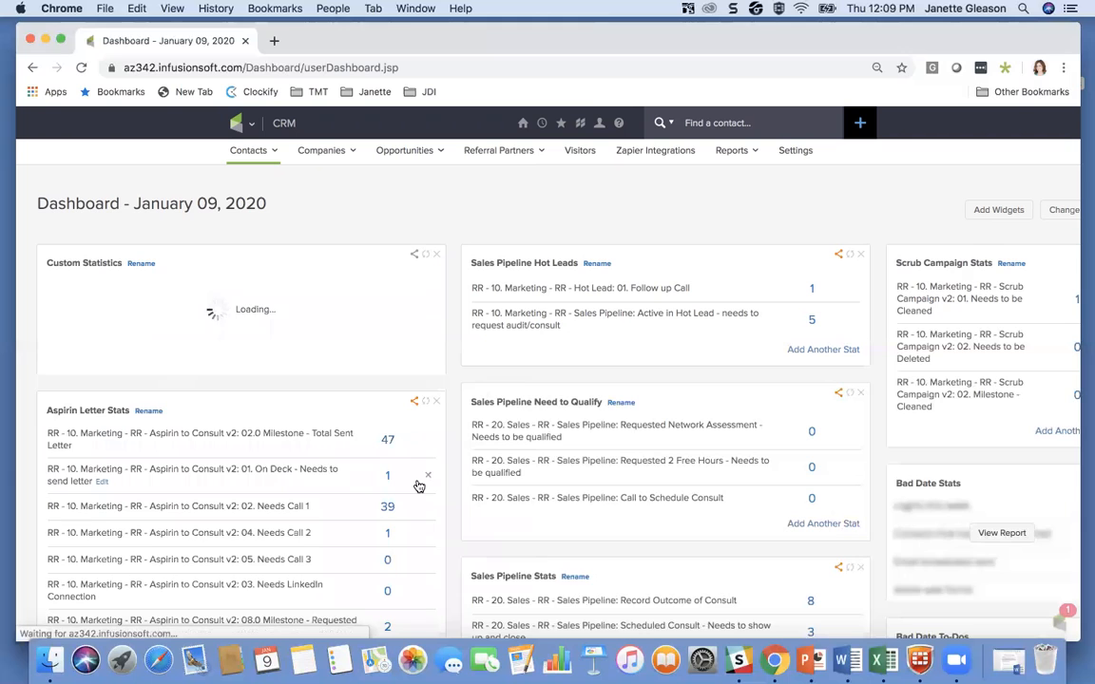